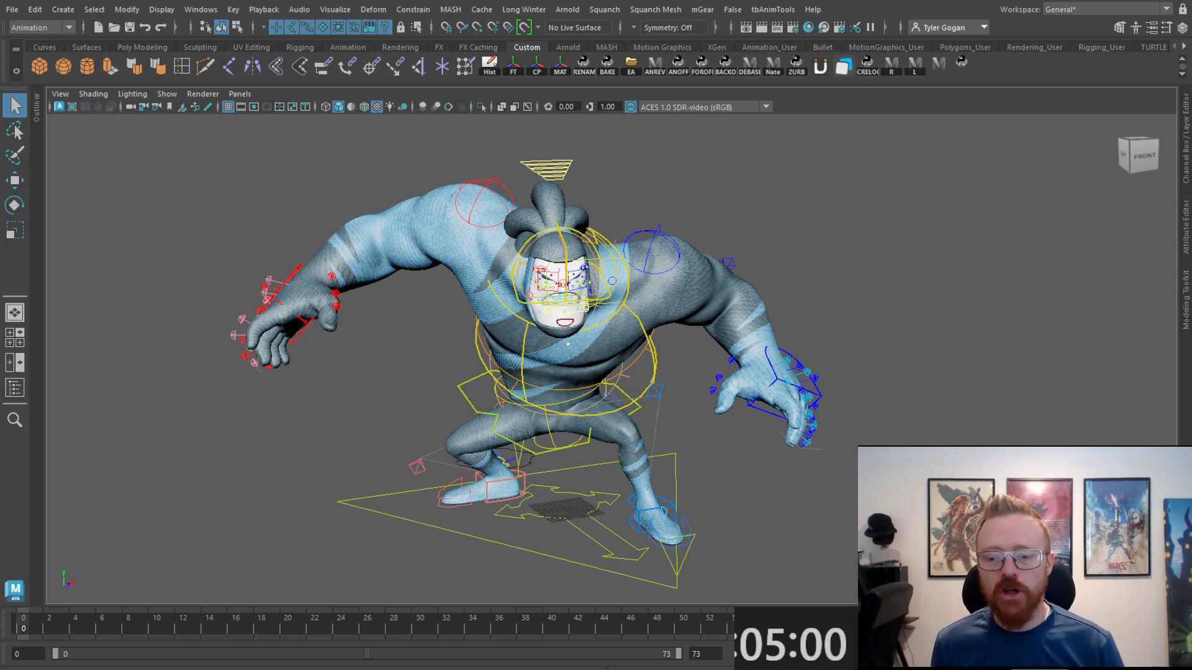
Step: Key the starting pose at frame 0 on all of the character's rig controls
left_click_drag(881, 502, 198, 198)
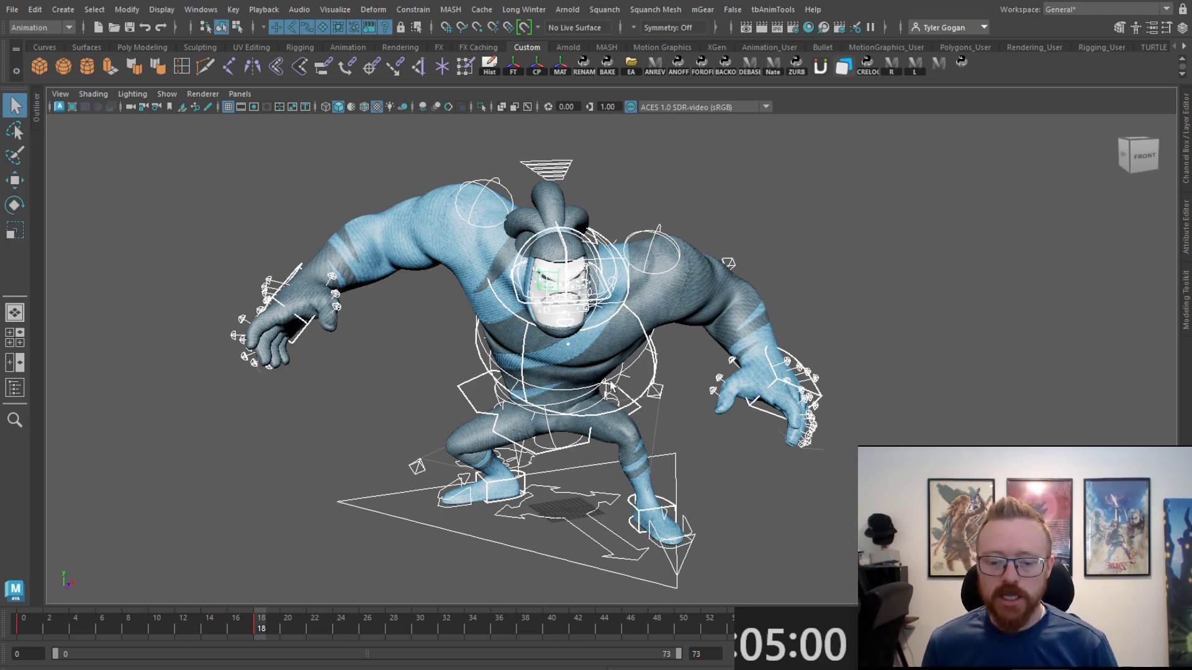
key("alt+shift+v")
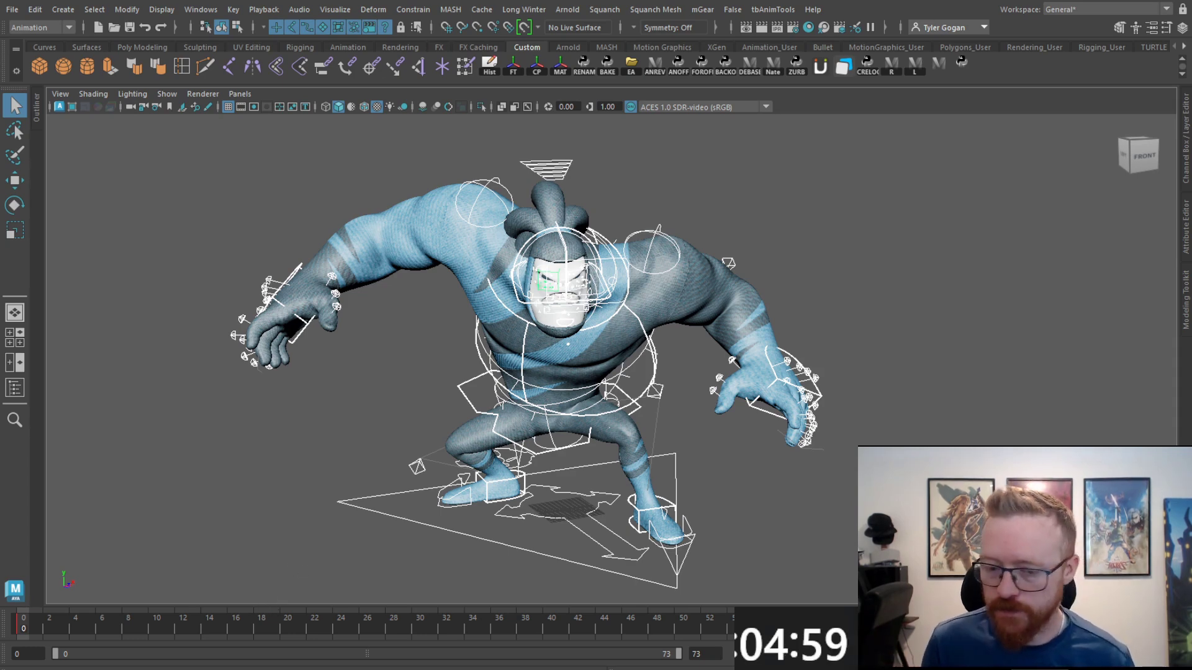
Step: Select the body controls with one hand control and set the playback range's end frame to 60
scroll(462, 356, "up", 2)
left_click(280, 326)
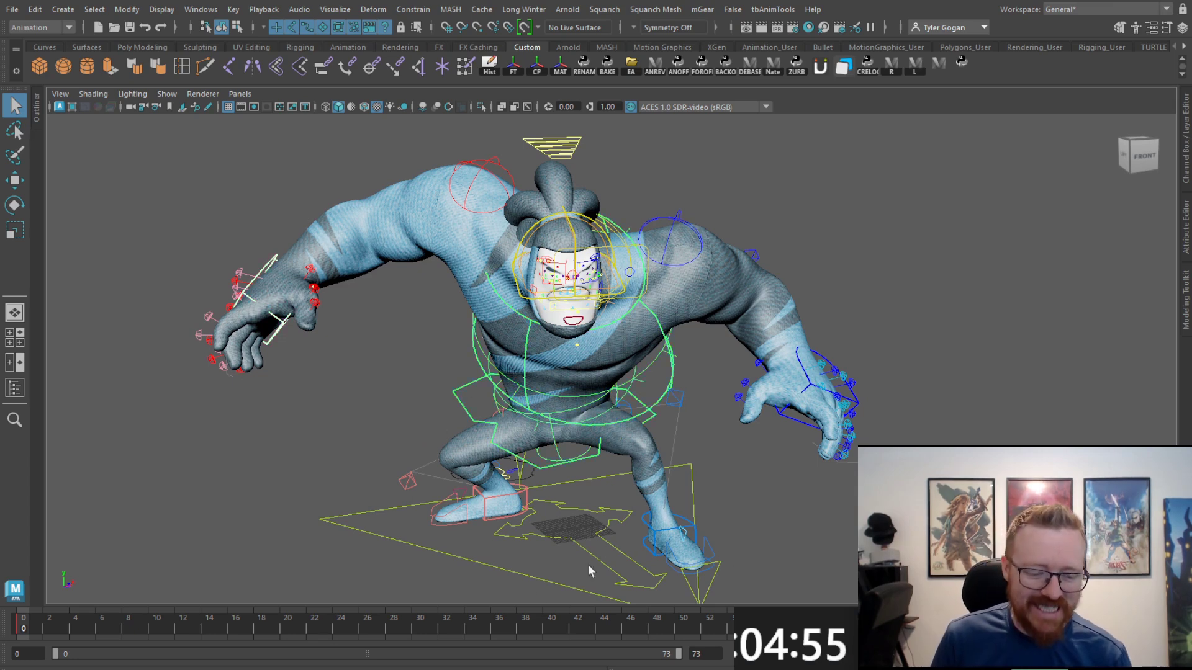
left_click_drag(711, 654, 633, 619)
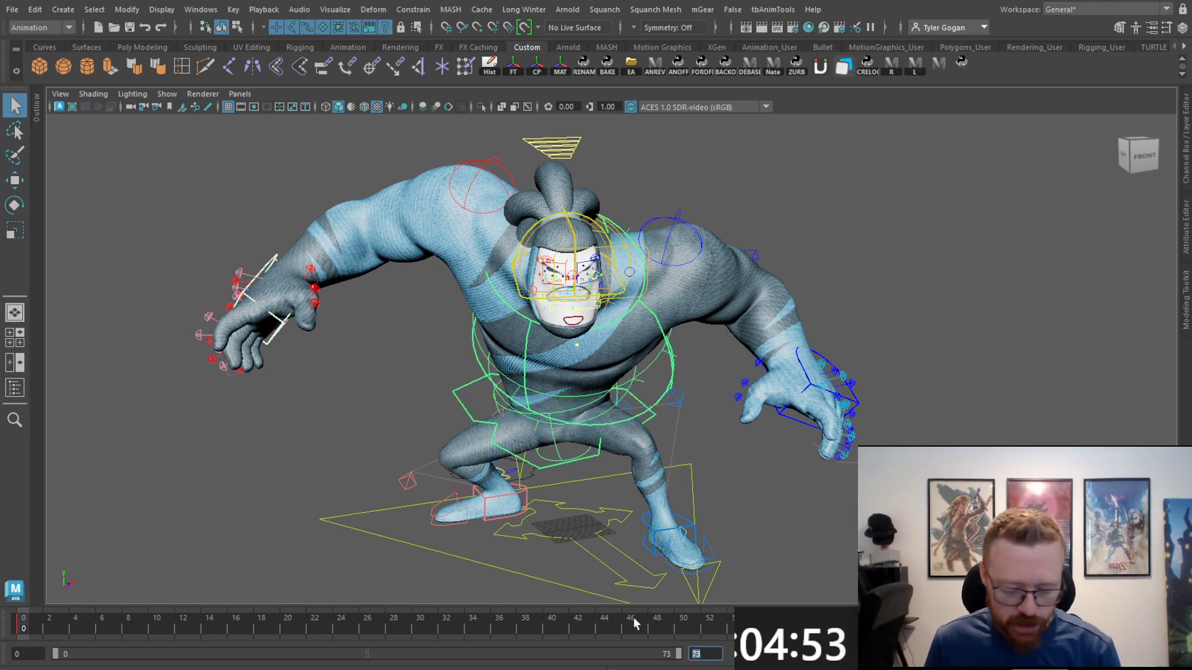
type("60")
key("Return")
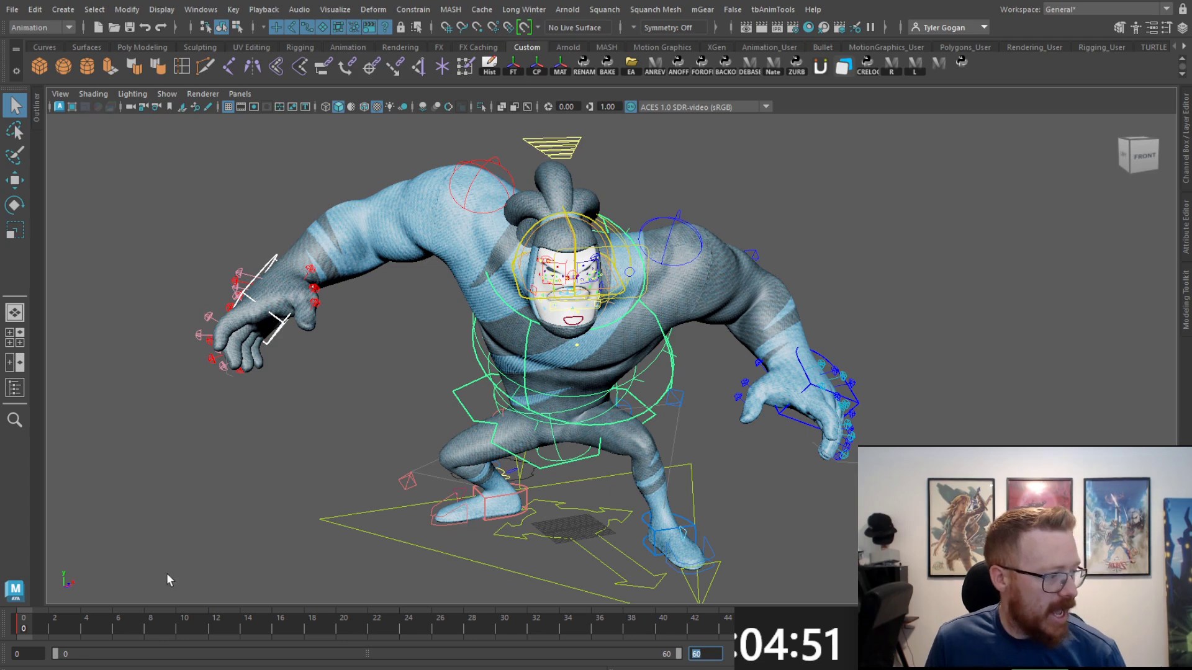
type("s")
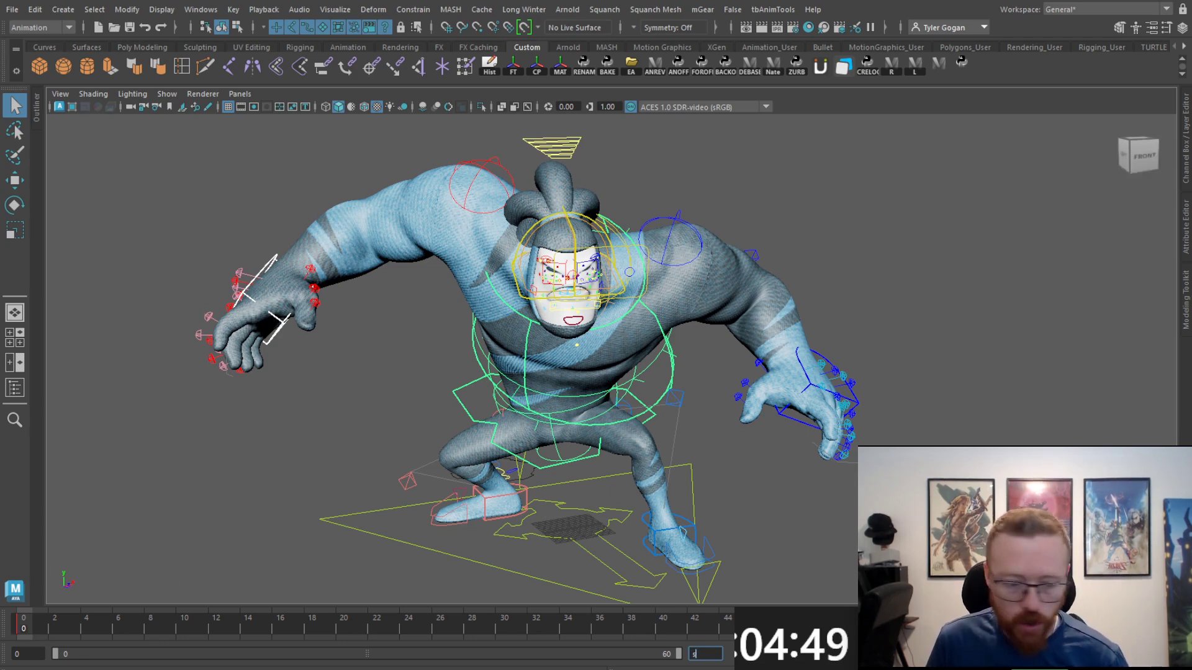
type("s")
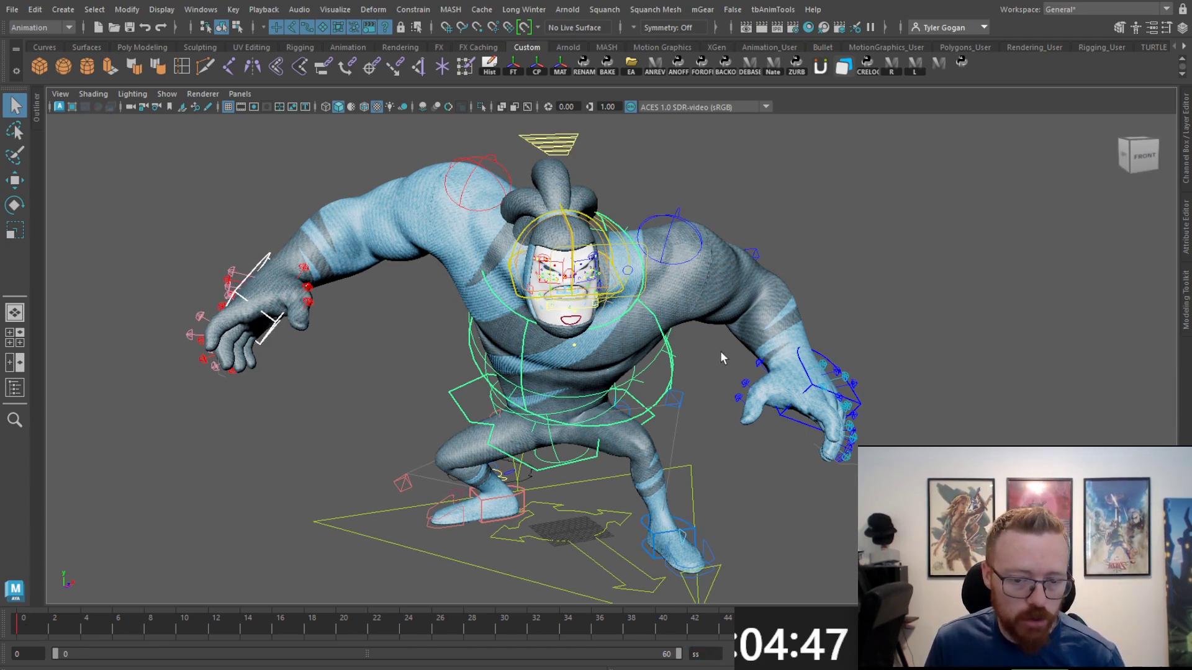
Step: Add the other hand control to the selection and key the body and both hands at frame 30
left_click(824, 397, "shift")
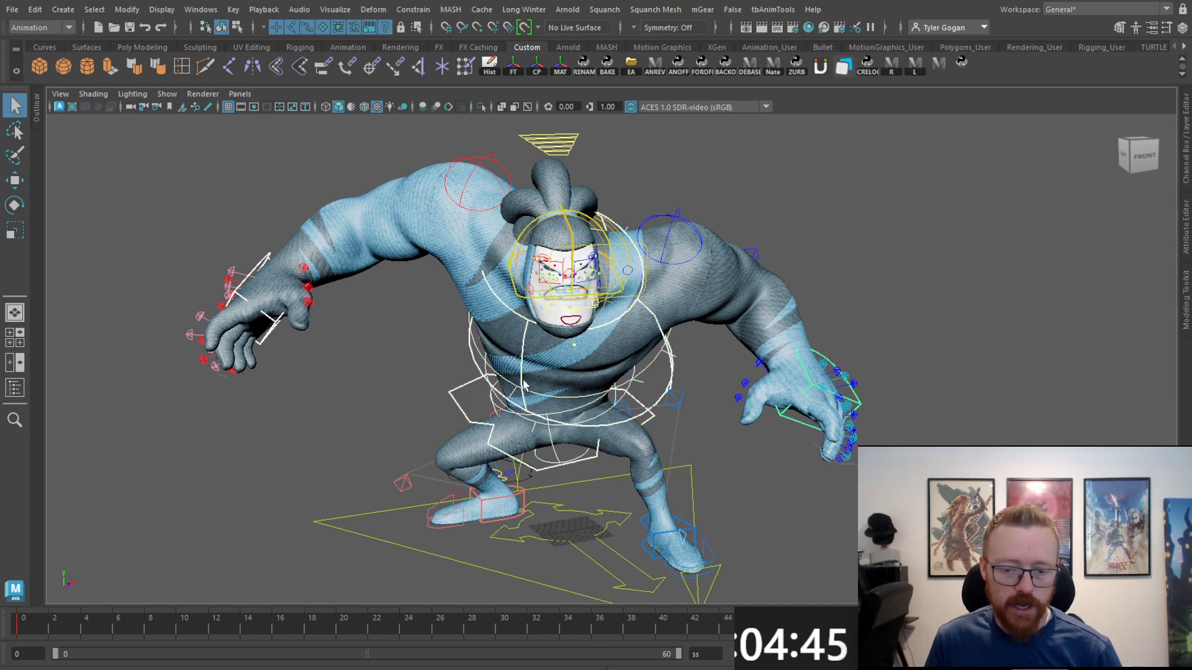
left_click(29, 624)
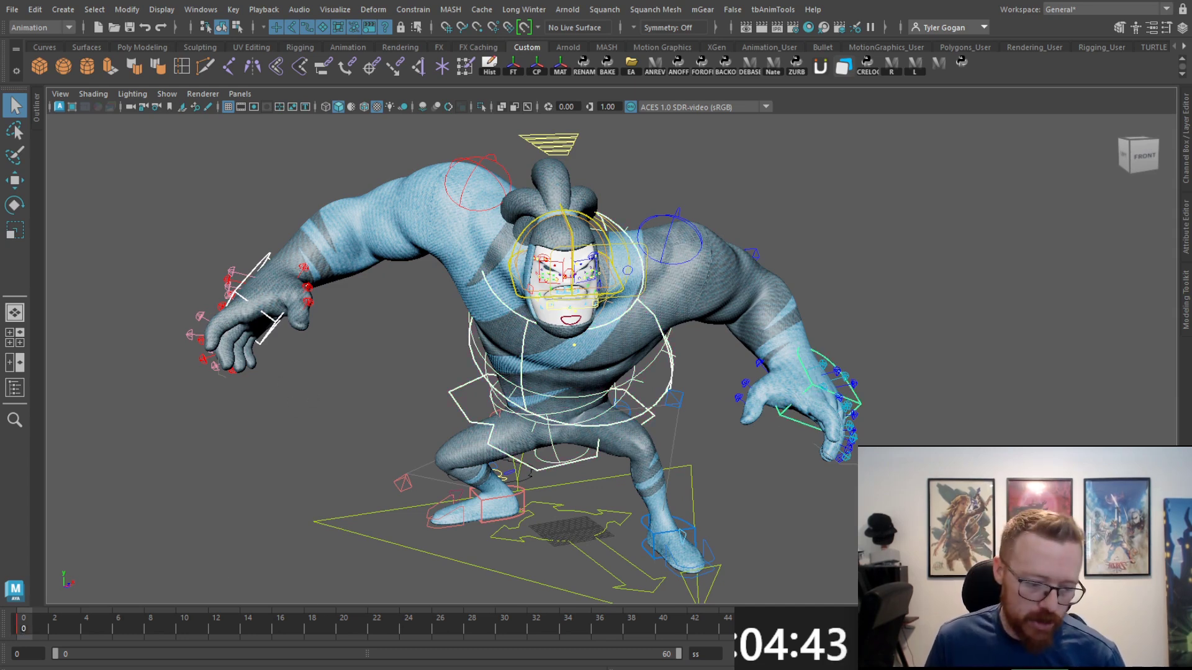
mouse_move(504, 628)
left_mouse_down()
mouse_move(489, 628)
mouse_move(503, 630)
left_mouse_up()
key("s")
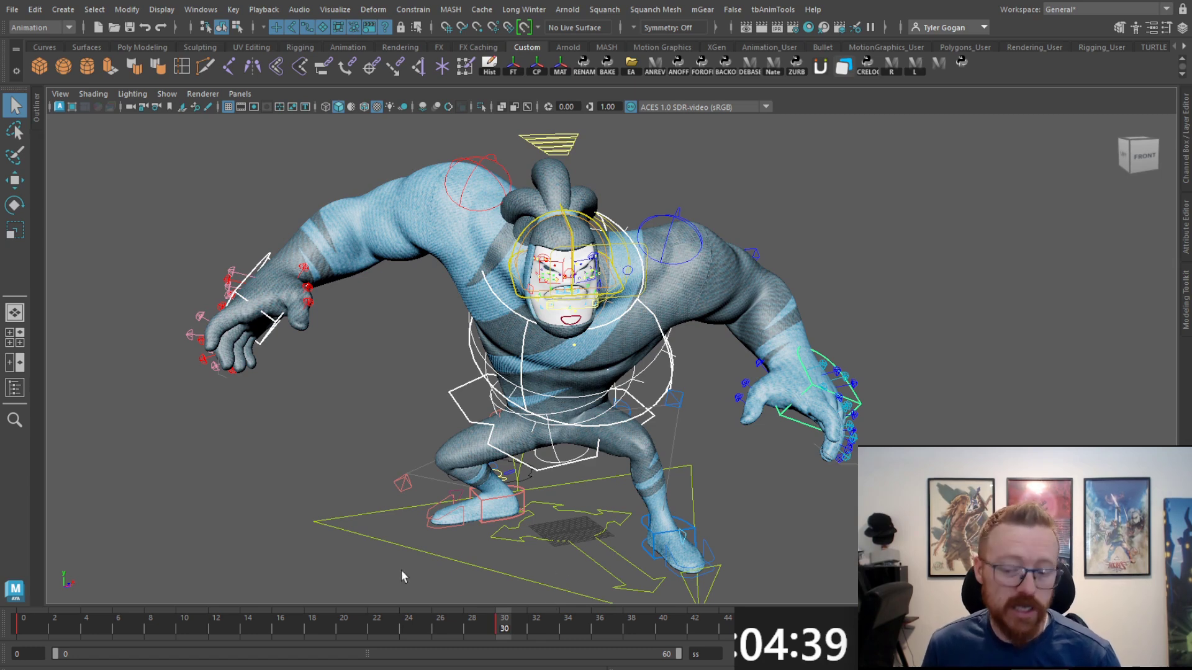
Step: Move the body and both hands down at frame 15 and key that lowered pose
left_click_drag(267, 624, 296, 628)
key("w")
left_click(264, 627)
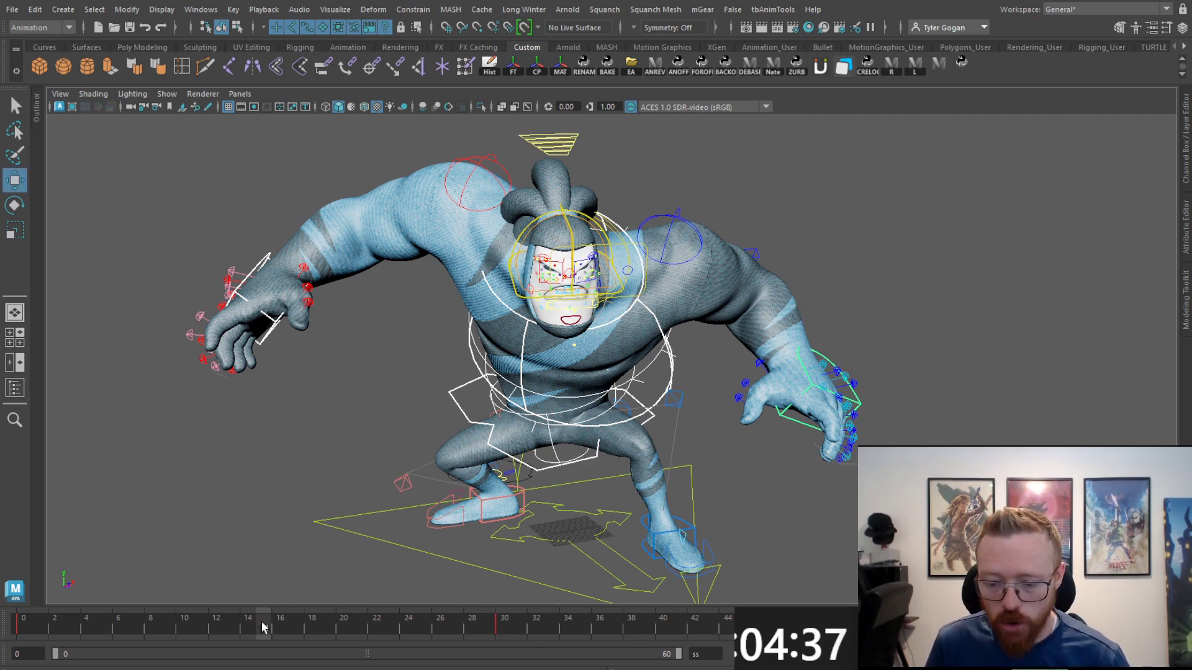
left_click_drag(811, 316, 753, 578)
key("s")
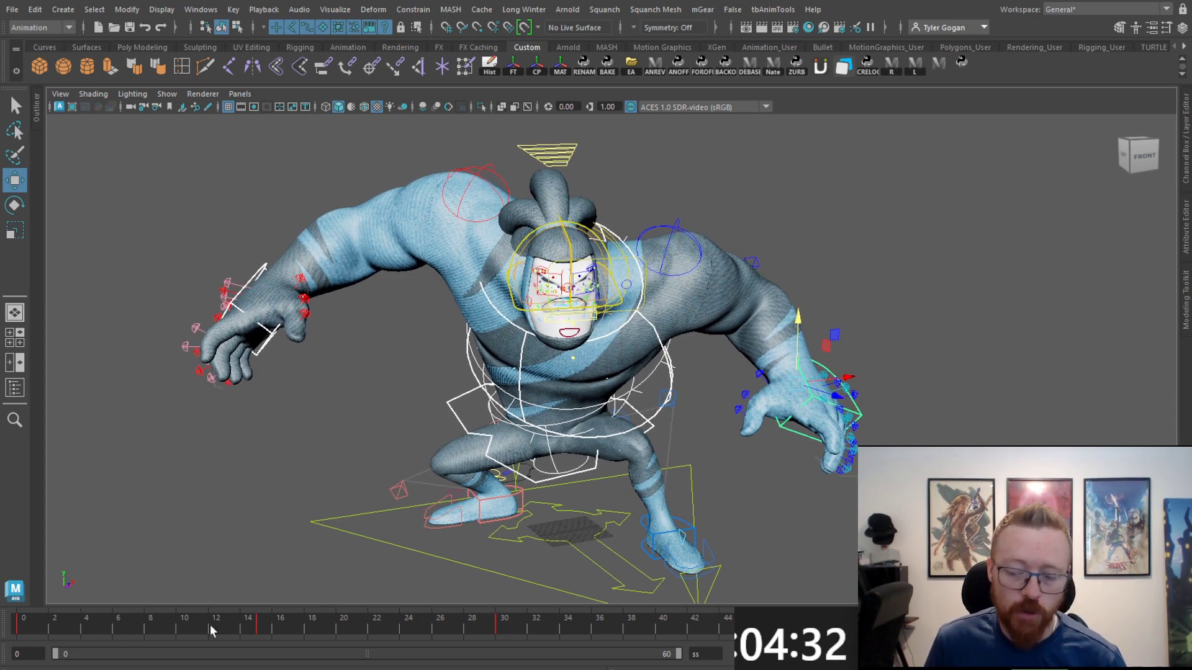
Step: Play back the up-and-down motion from the start and examine it up close
left_click(21, 626)
key("alt+v")
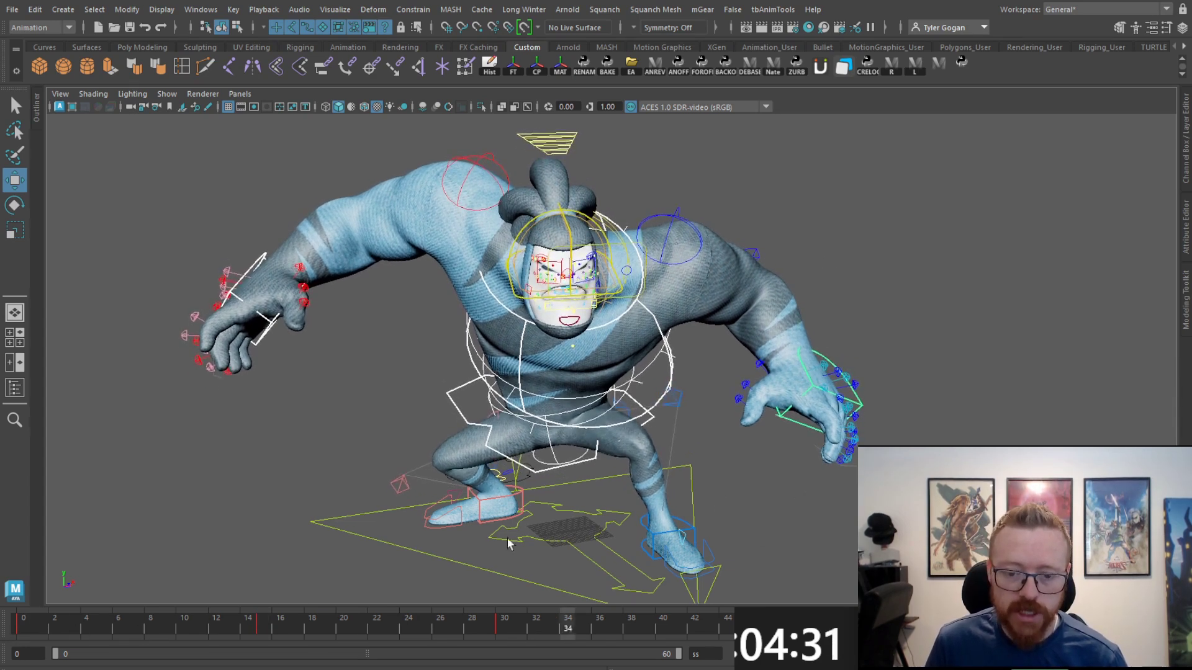
right_click_drag(644, 391, 699, 437, "alt")
left_click_drag(699, 437, 702, 400, "alt")
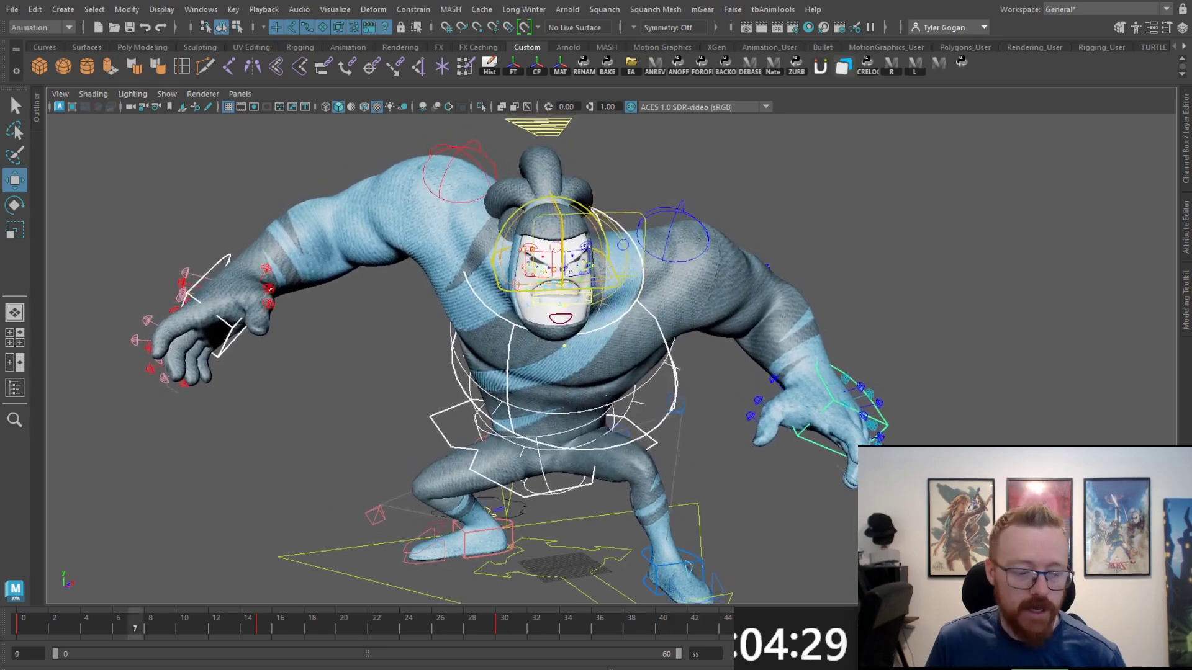
key("alt+v")
Step: Lower the body and both hands slightly more at frame 15 and play back the motion
left_click(278, 623)
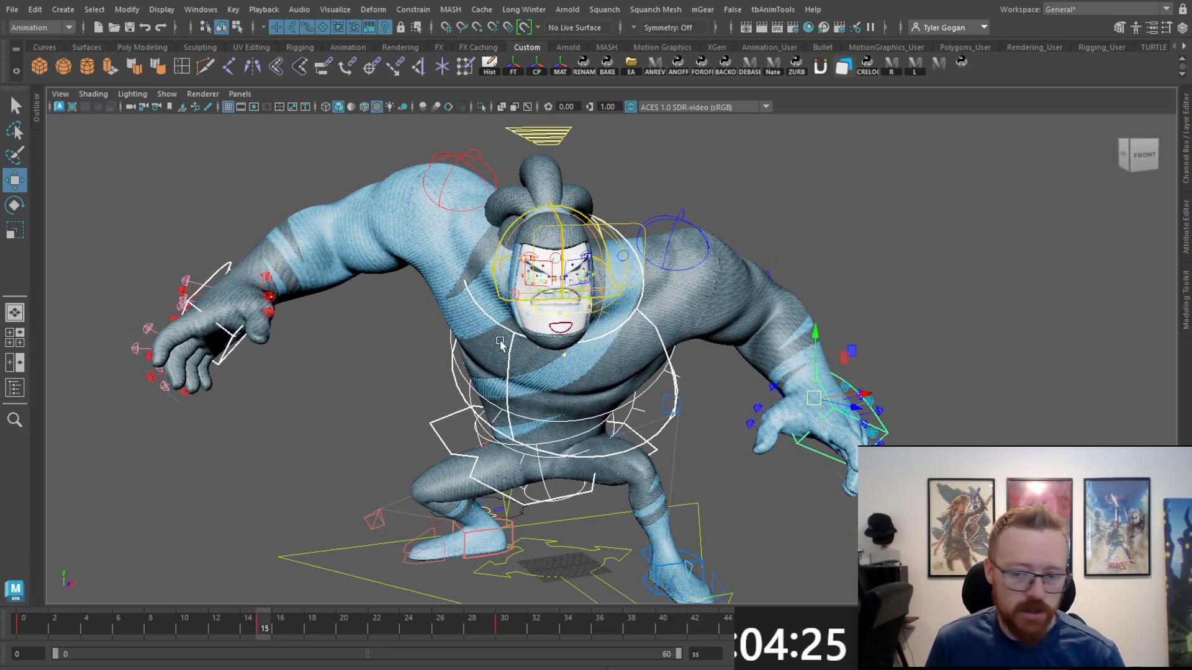
scroll(516, 372, "down", 3)
scroll(533, 396, "down", 2)
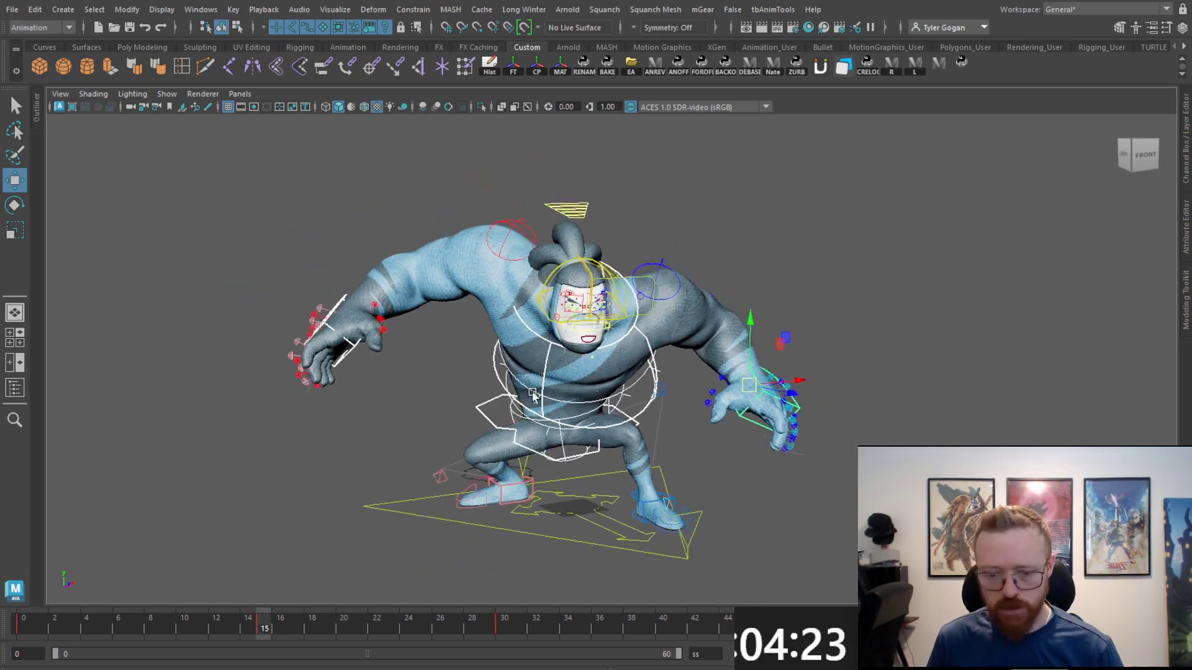
left_click_drag(532, 395, 622, 376, "alt")
left_click_drag(693, 314, 693, 320)
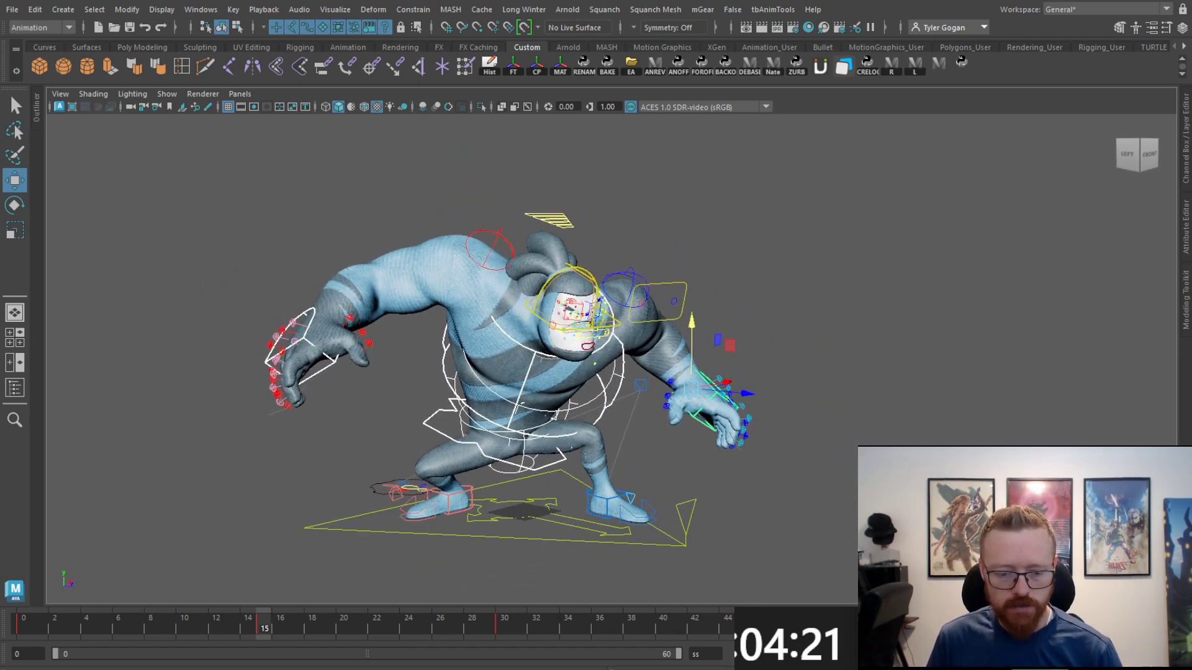
scroll(731, 513, "up", 4)
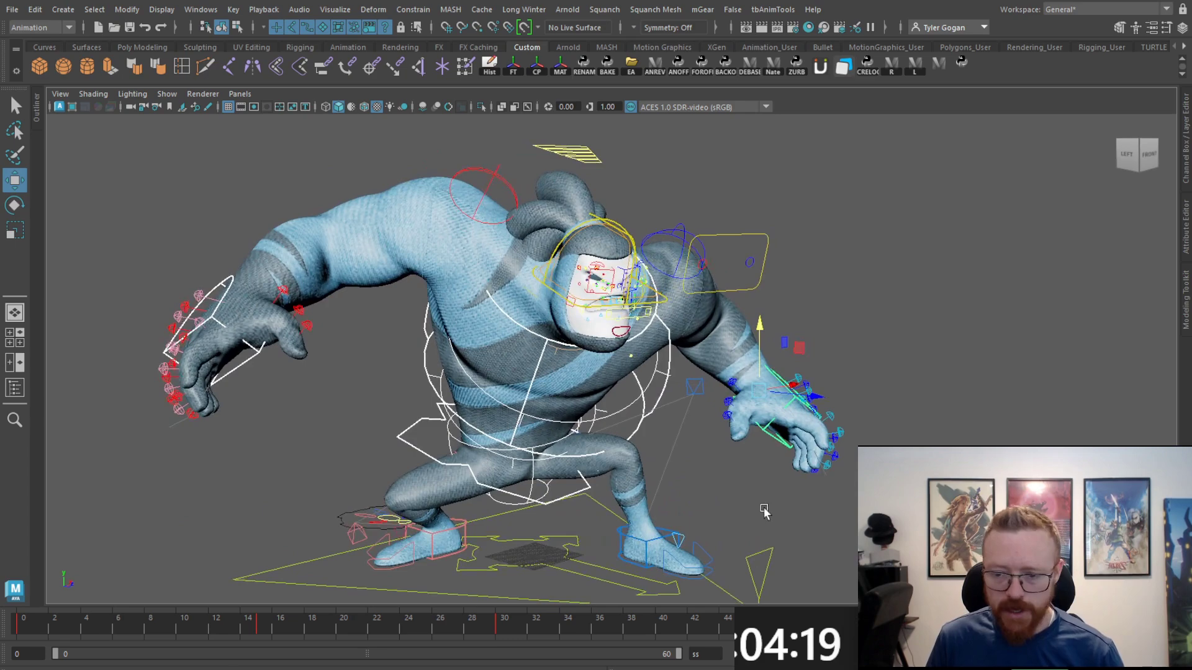
key("alt+v")
scroll(699, 455, "up", 2)
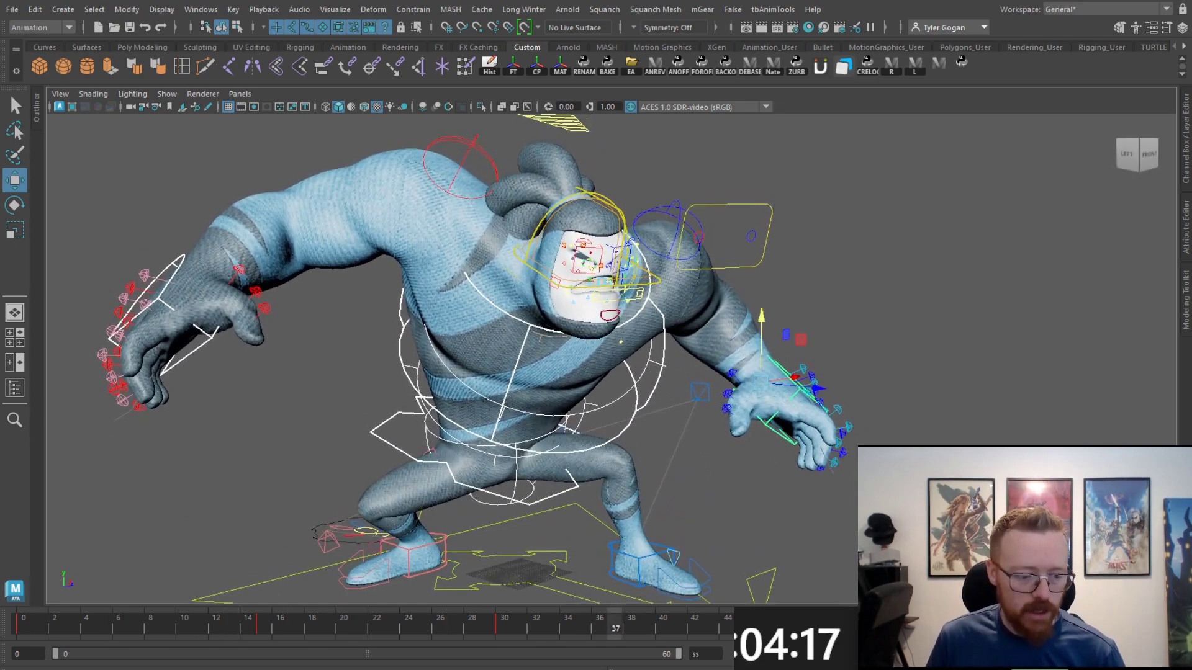
Step: Rotate both hand controls at frame 15 to angle the hands downward, and play back the result
left_click(186, 356)
left_click(775, 363, "shift")
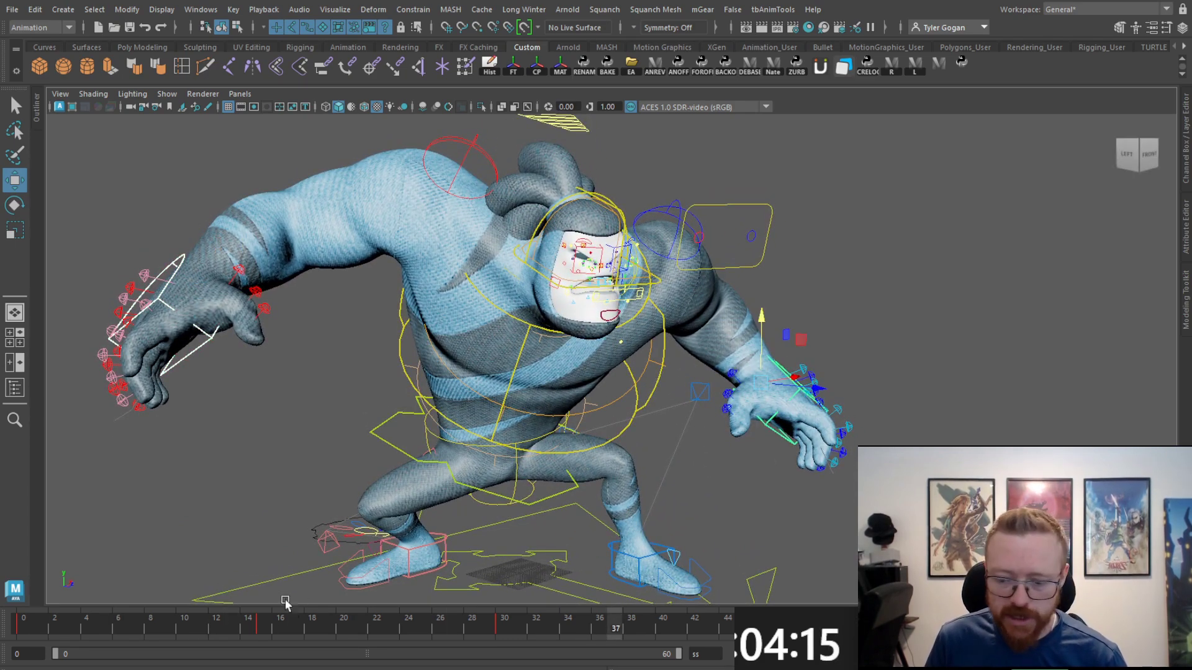
left_click(265, 620)
key("e")
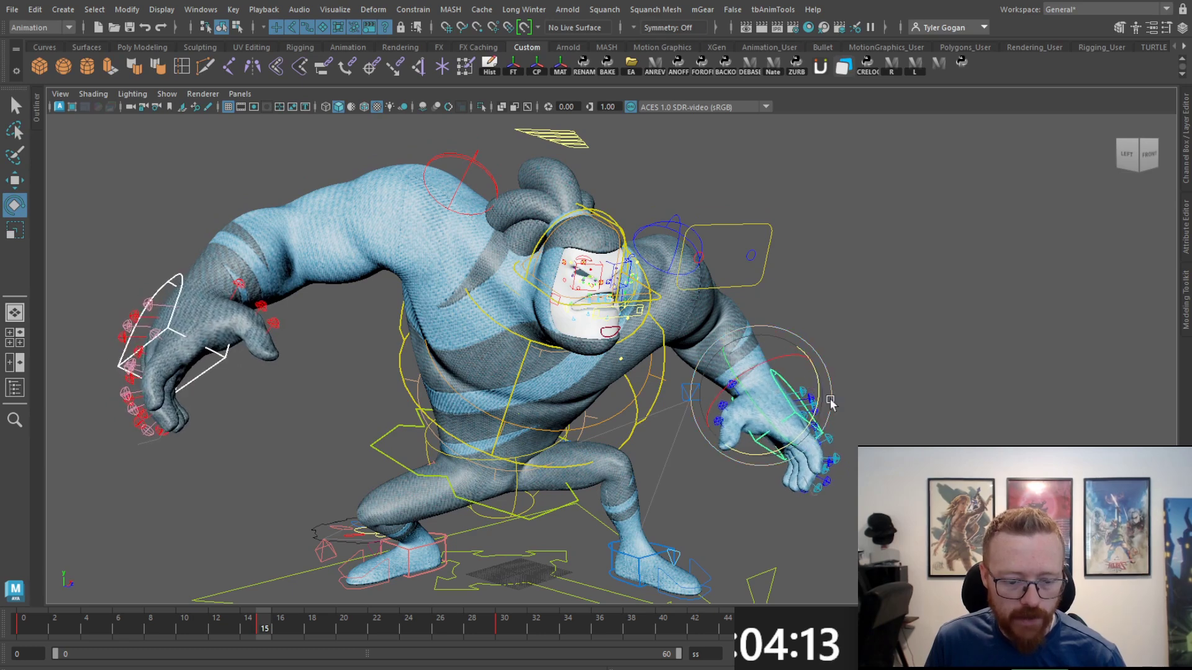
middle_click(743, 623)
mouse_move(633, 372)
right_mouse_down("alt")
mouse_move(620, 353)
mouse_move(663, 237)
right_mouse_up("alt")
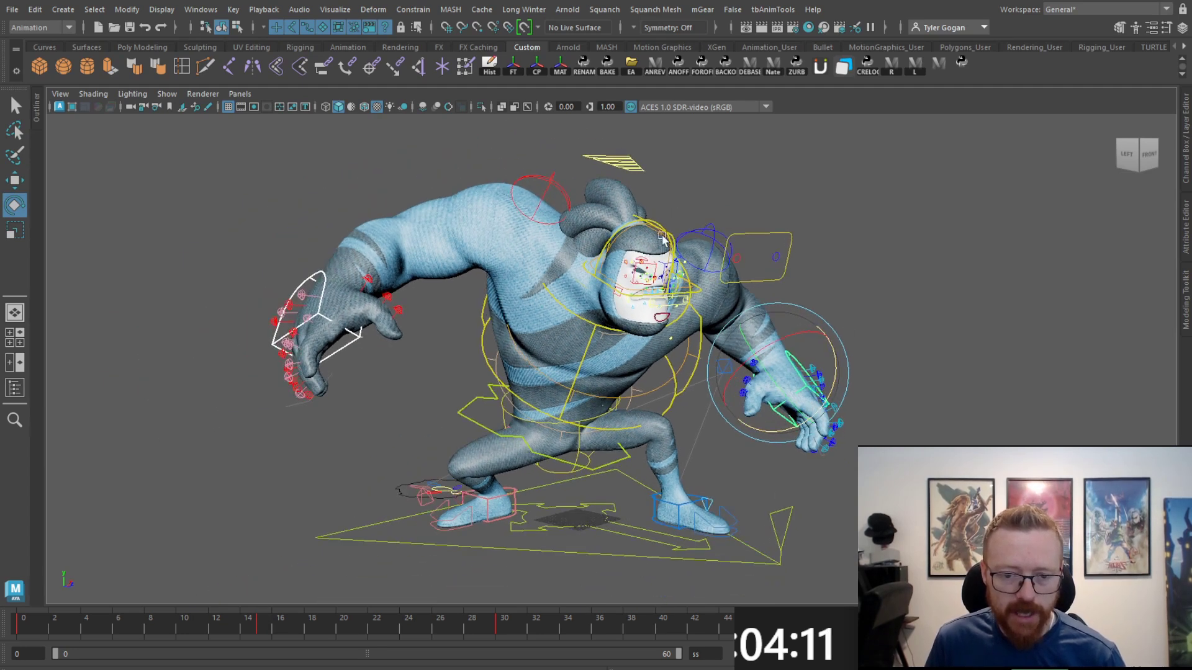
Step: Select all of the character's controls and review the up-and-down motion around frame 15
left_click(608, 288)
left_click(284, 629)
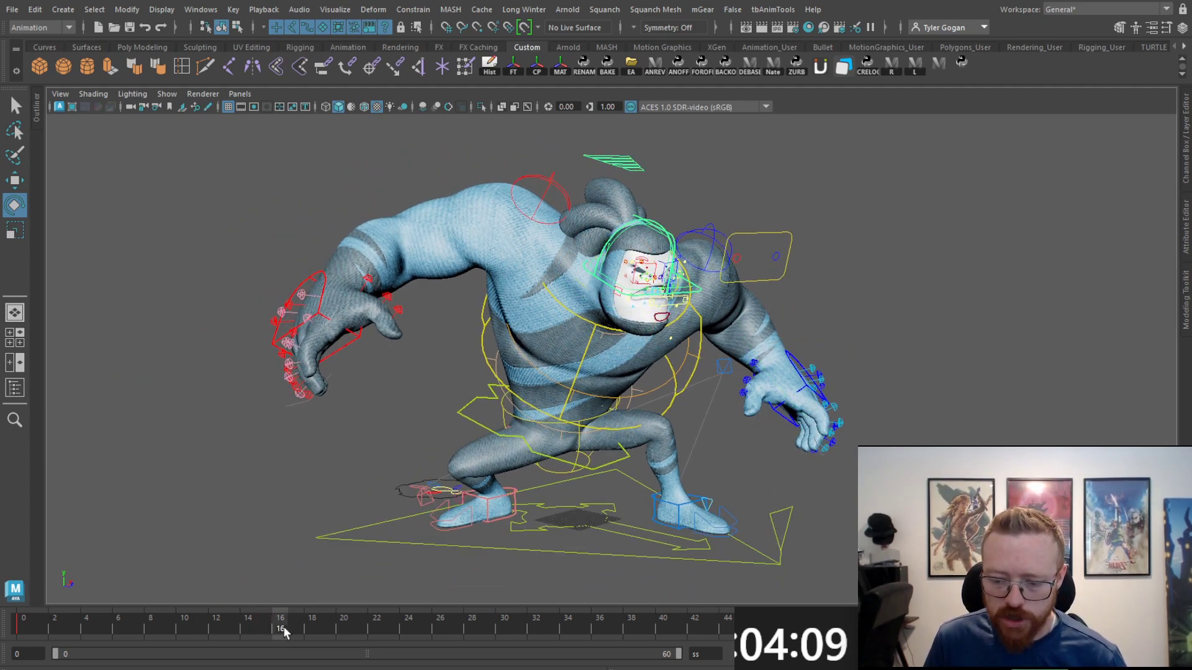
right_click_drag(625, 397, 574, 311, "alt")
middle_click_drag(574, 310, 506, 344, "alt")
left_click_drag(295, 230, 759, 534)
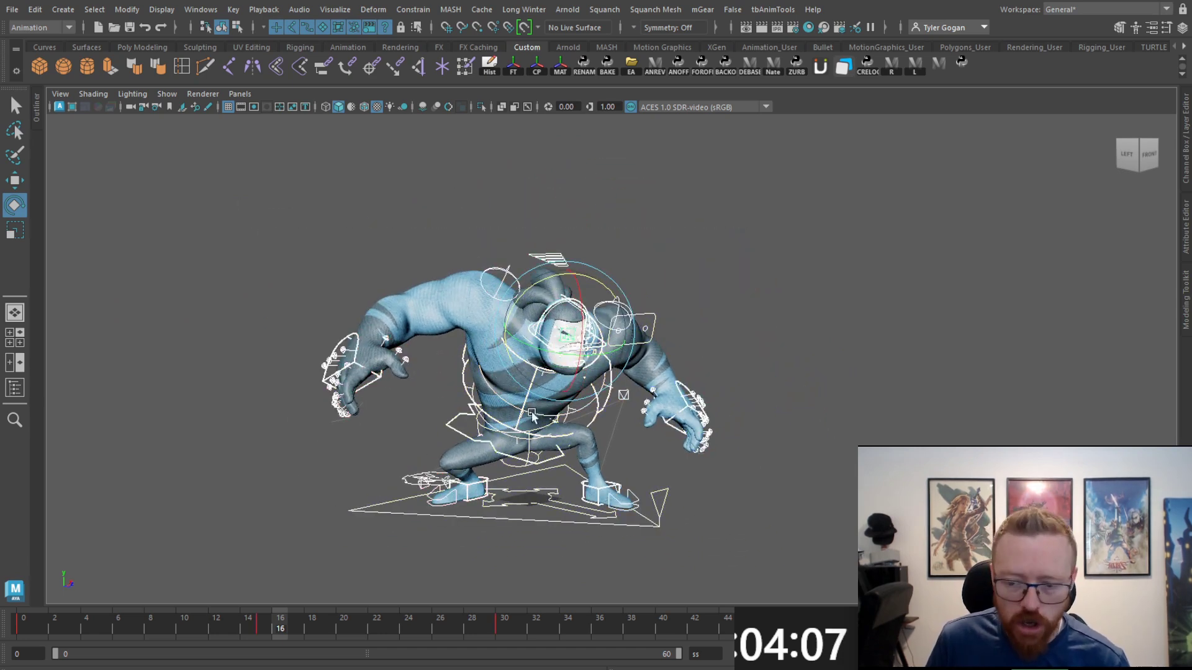
key("alt+v")
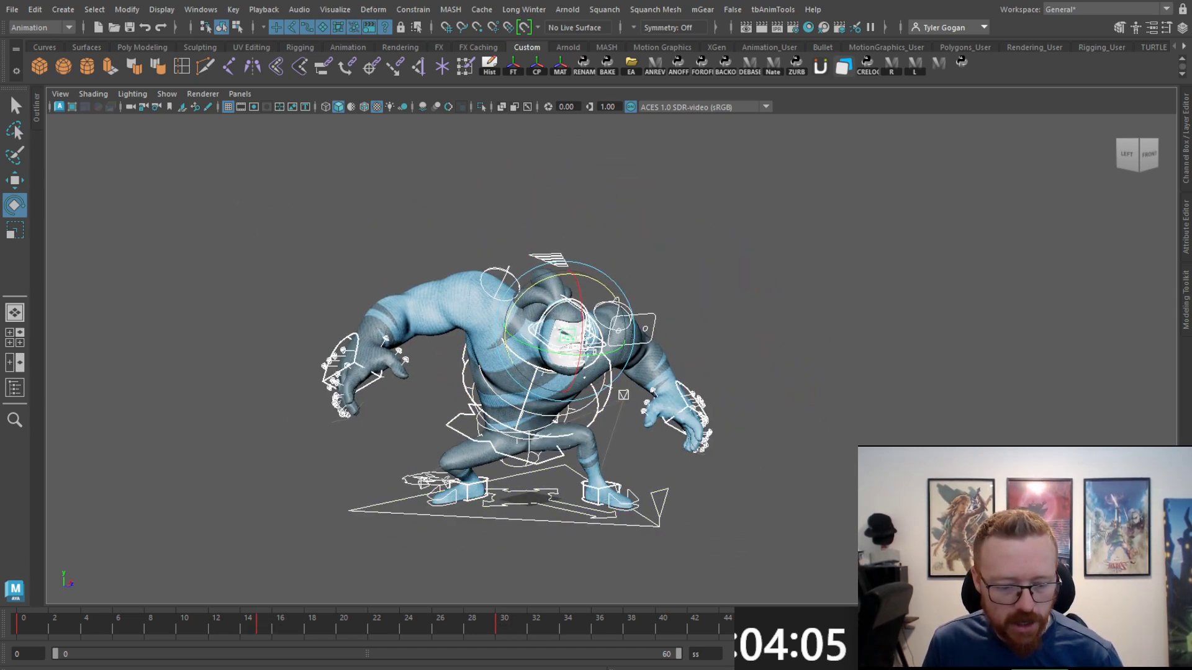
key("f")
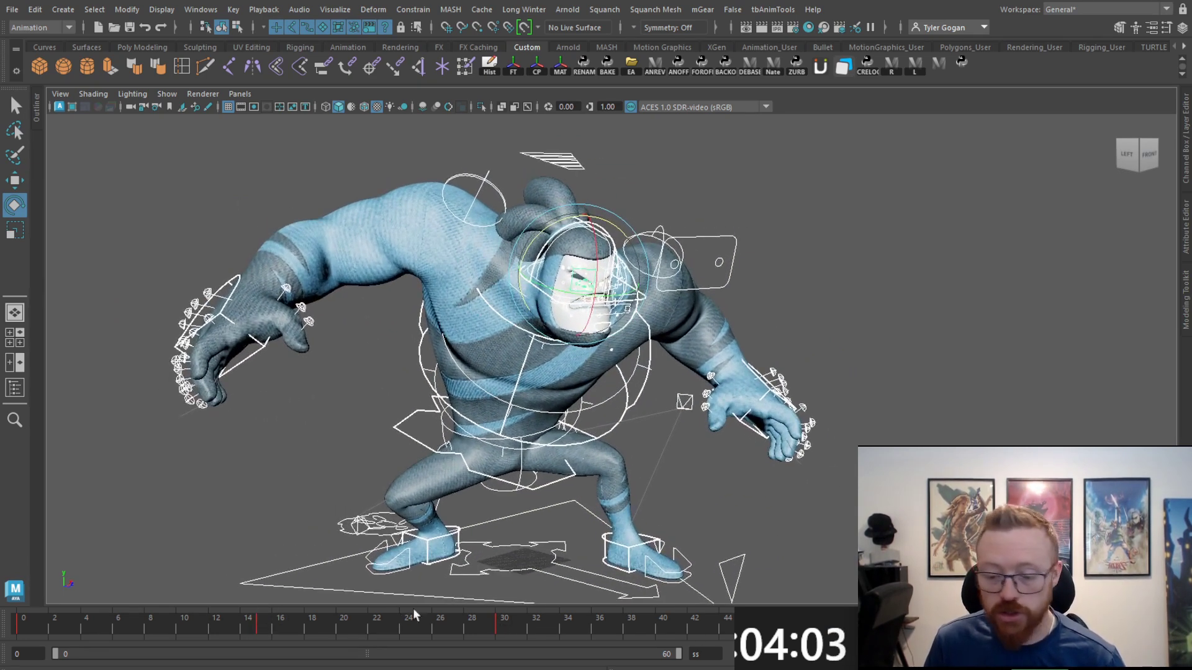
left_click(264, 621)
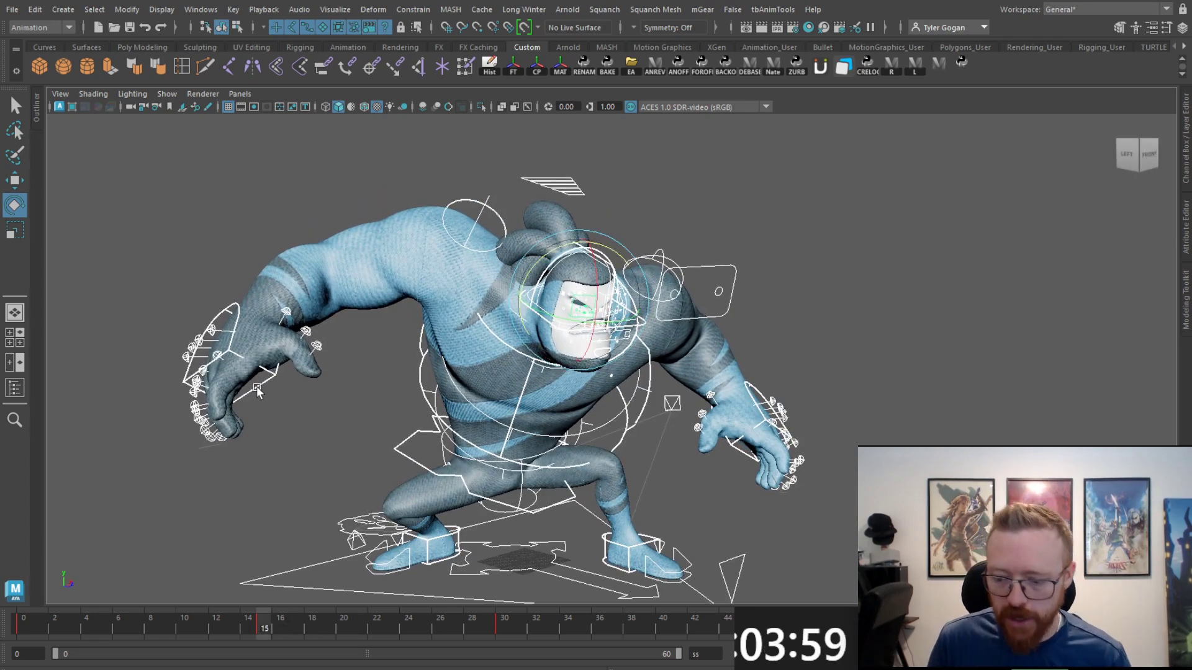
left_click_drag(155, 621, 745, 624)
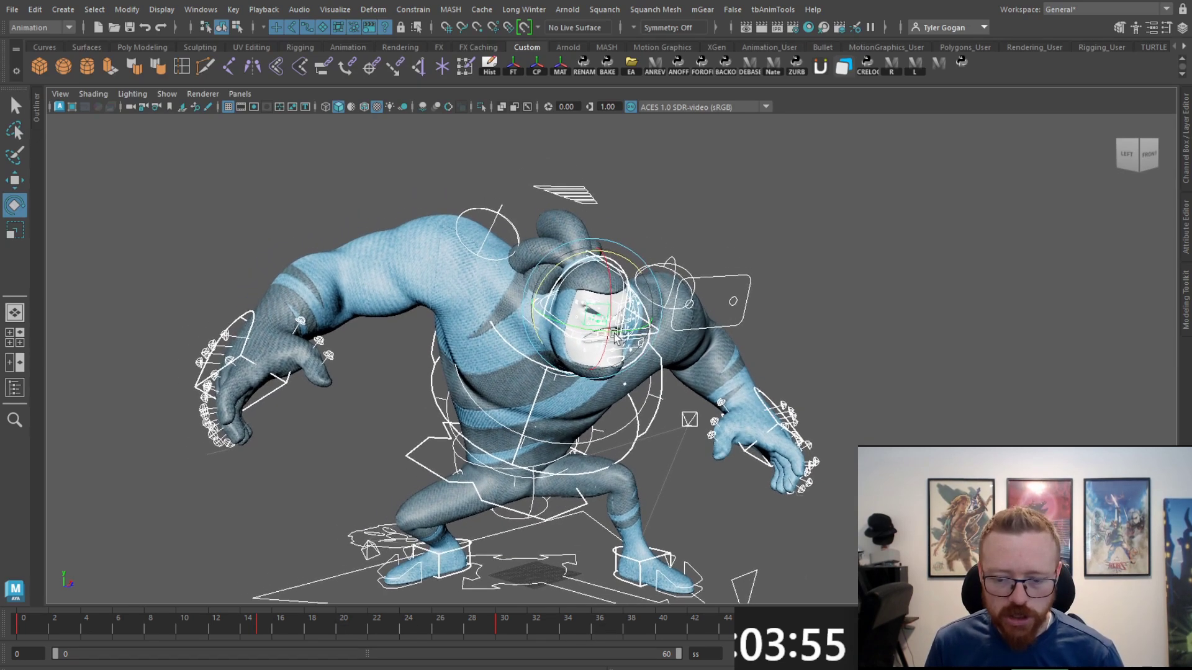
Step: Rotate the head control at frame 15 to tilt the head, and play back the motion
left_click(552, 314)
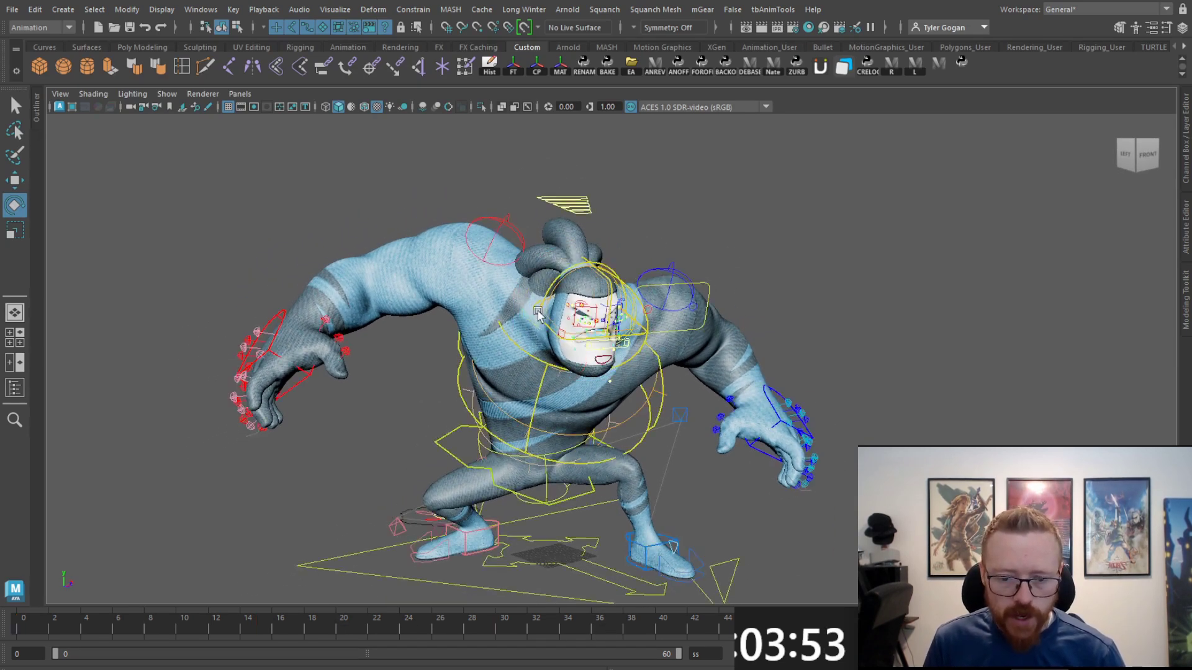
left_click(534, 308)
left_click(282, 630)
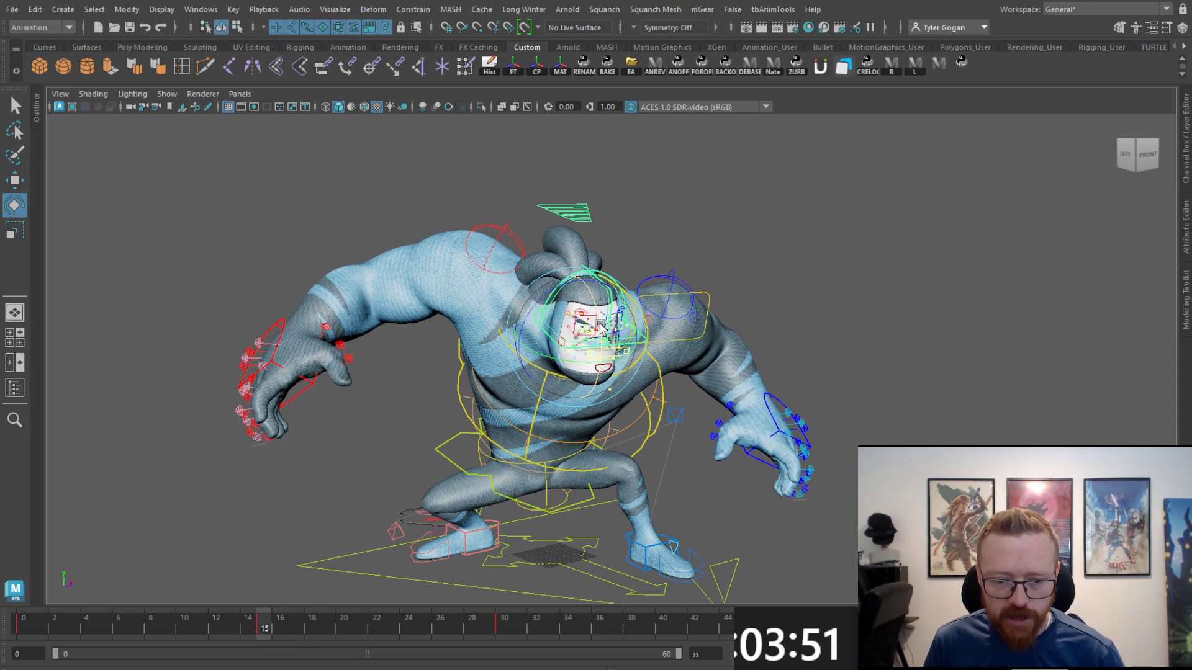
right_click_drag(737, 525, 653, 540, "alt")
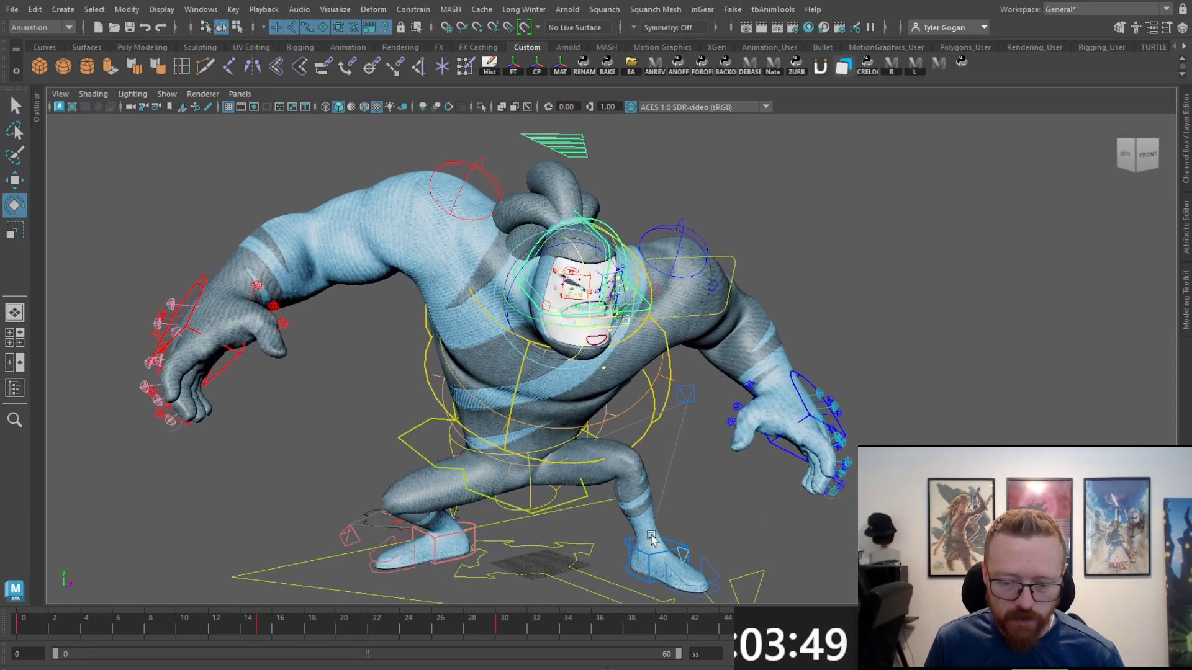
middle_click_drag(653, 540, 669, 549, "alt")
Step: Copy the keyed poses of the pelvis and both hand controls onward to frame 60, and play back the loop
left_click(424, 435)
left_click(233, 356, "shift")
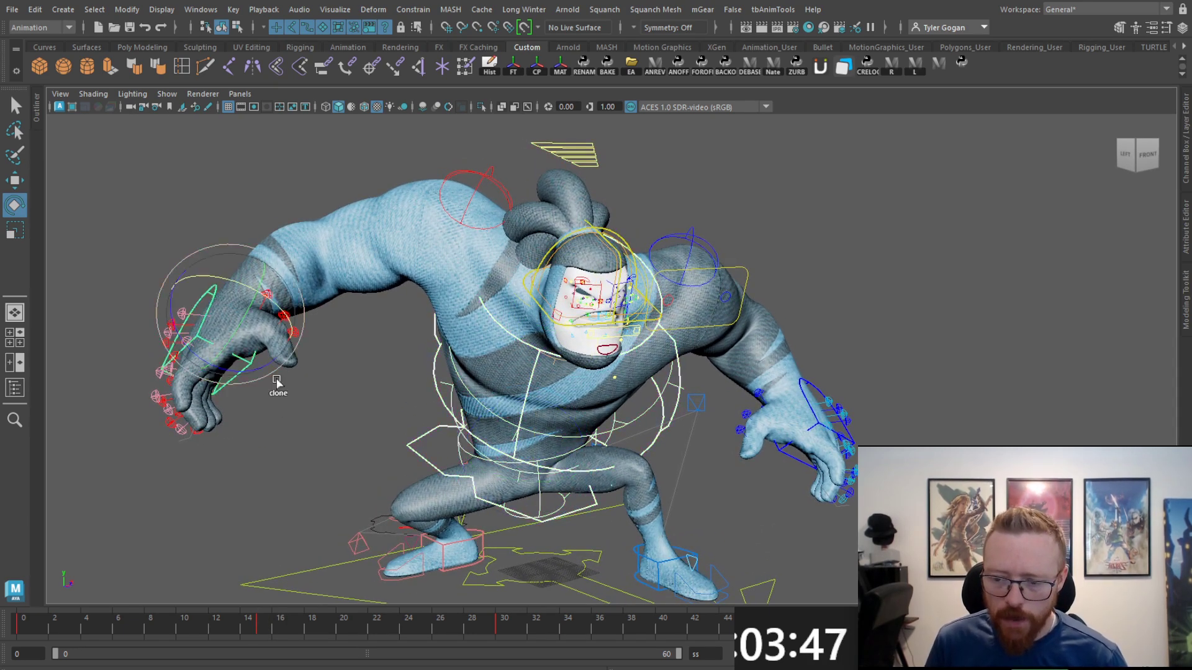
left_click(832, 402, "shift")
left_click_drag(66, 628, 24, 624)
middle_click_drag(186, 391, 234, 369)
key("w")
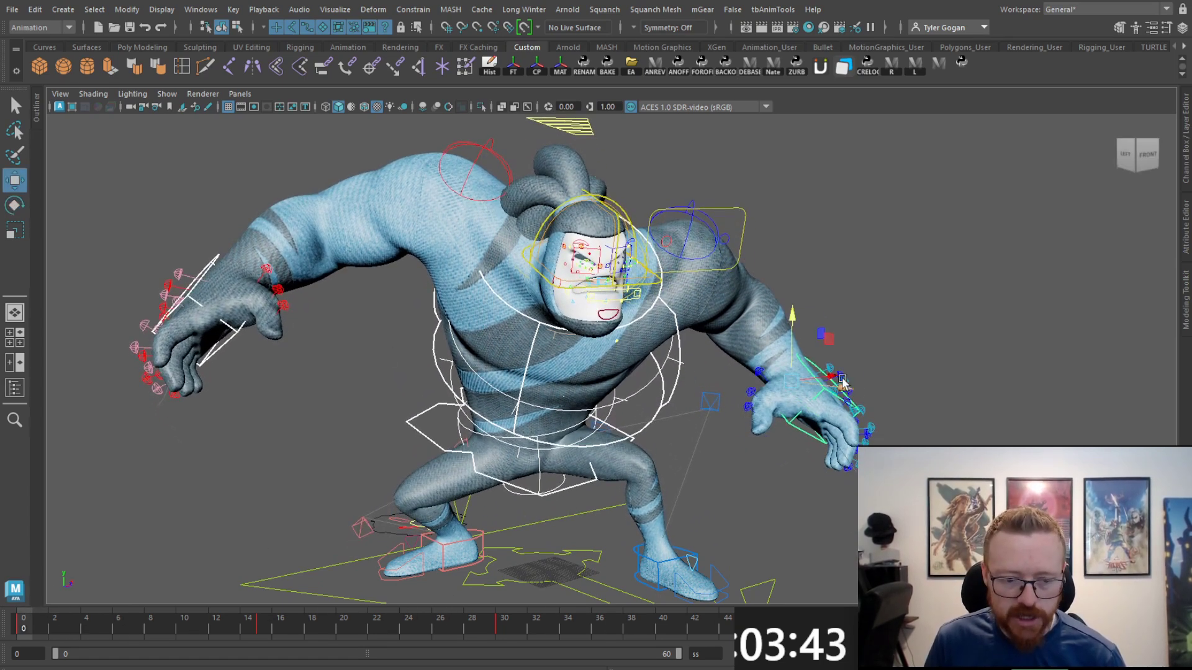
left_click_drag(947, 364, 885, 355, "alt")
key("w")
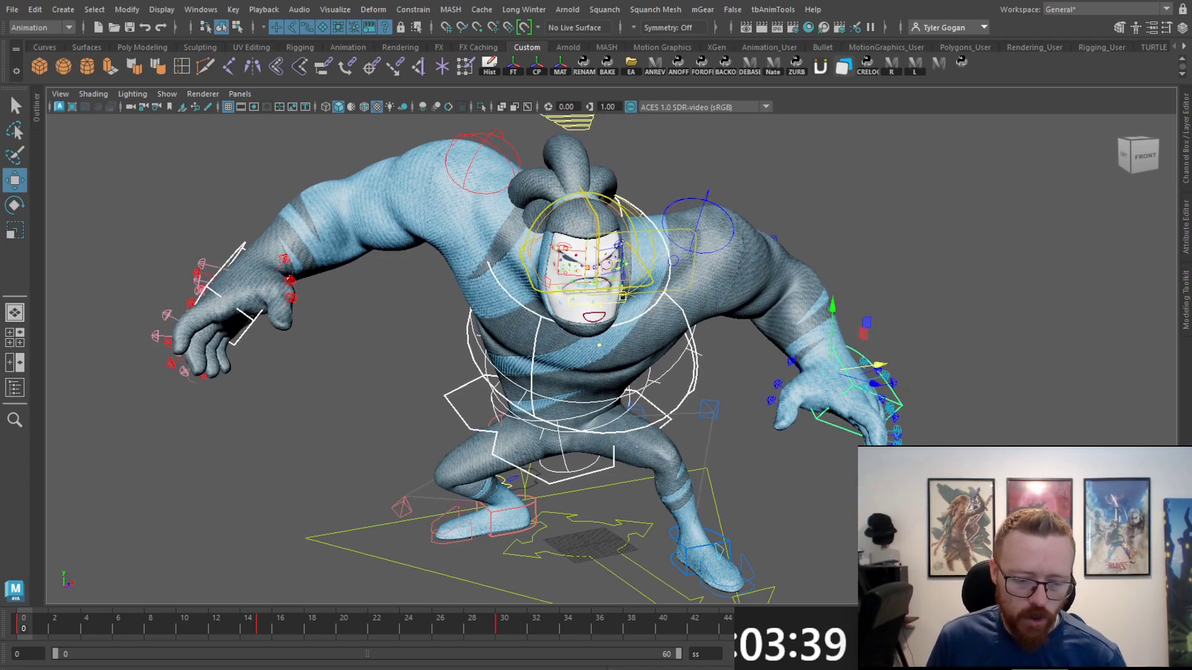
middle_click(984, 626)
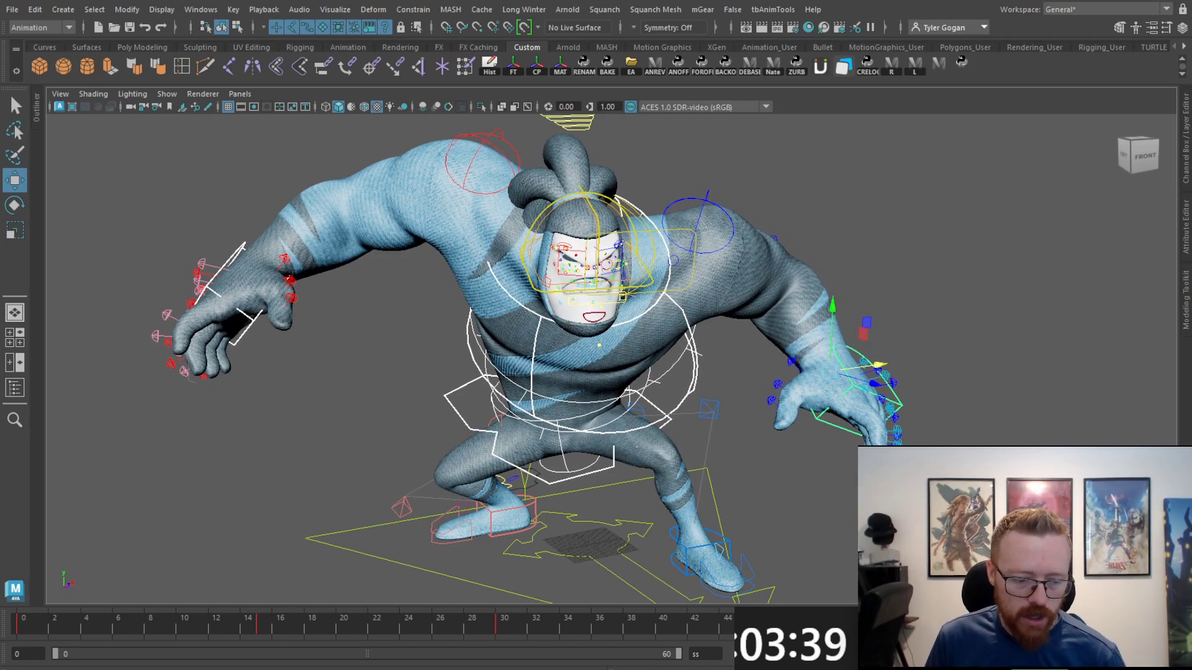
scroll(906, 497, "up", 1)
left_click(509, 621)
left_click_drag(882, 360, 890, 359)
mouse_move(25, 625)
left_mouse_down()
mouse_move(11, 625)
mouse_move(313, 616)
mouse_move(637, 578)
mouse_move(3, 614)
left_mouse_up()
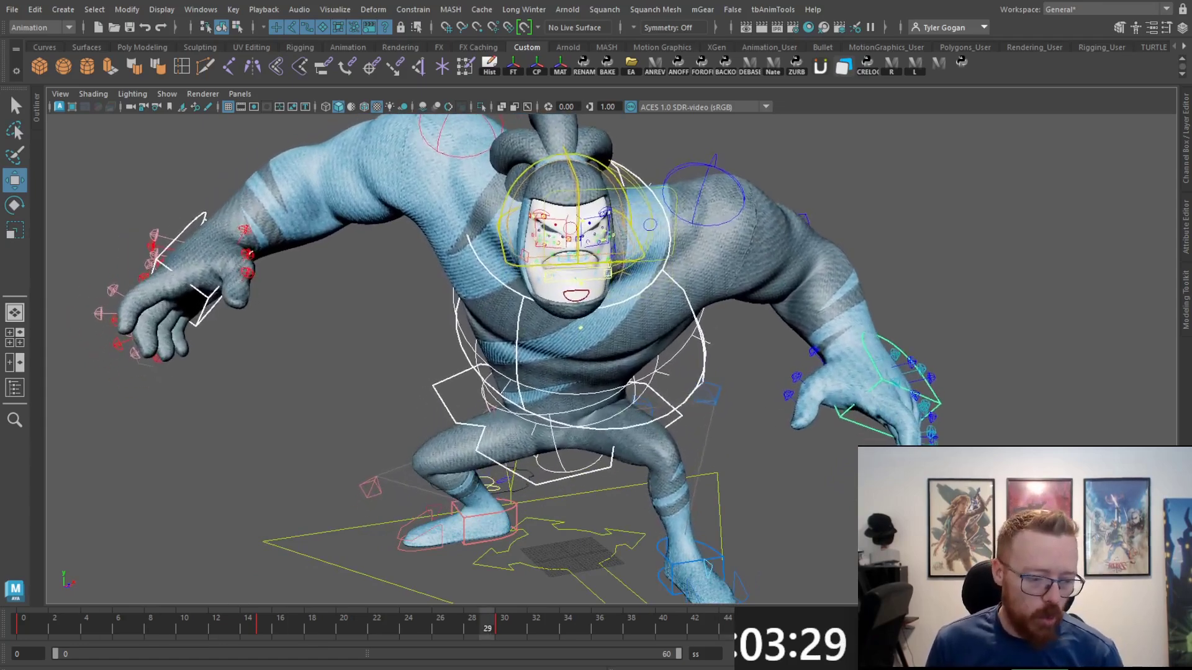
key("alt+v")
Step: Open the Graph Editor below the viewport and show the pelvis control's Translate Y curve
left_click(427, 413)
key("space")
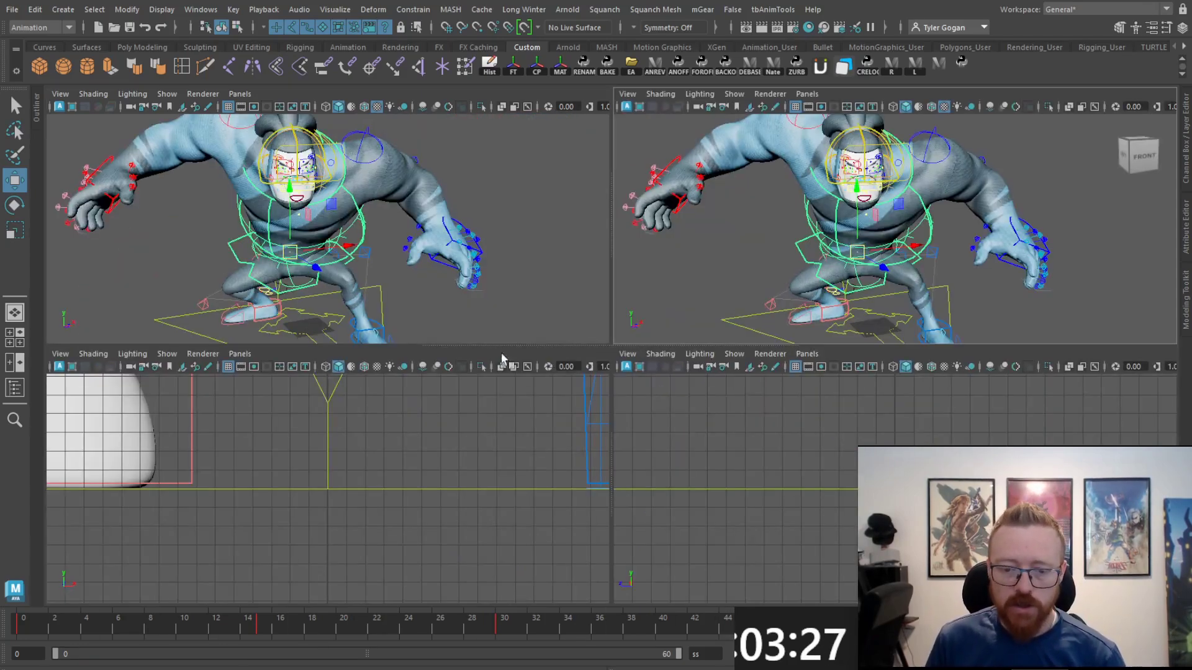
key("space")
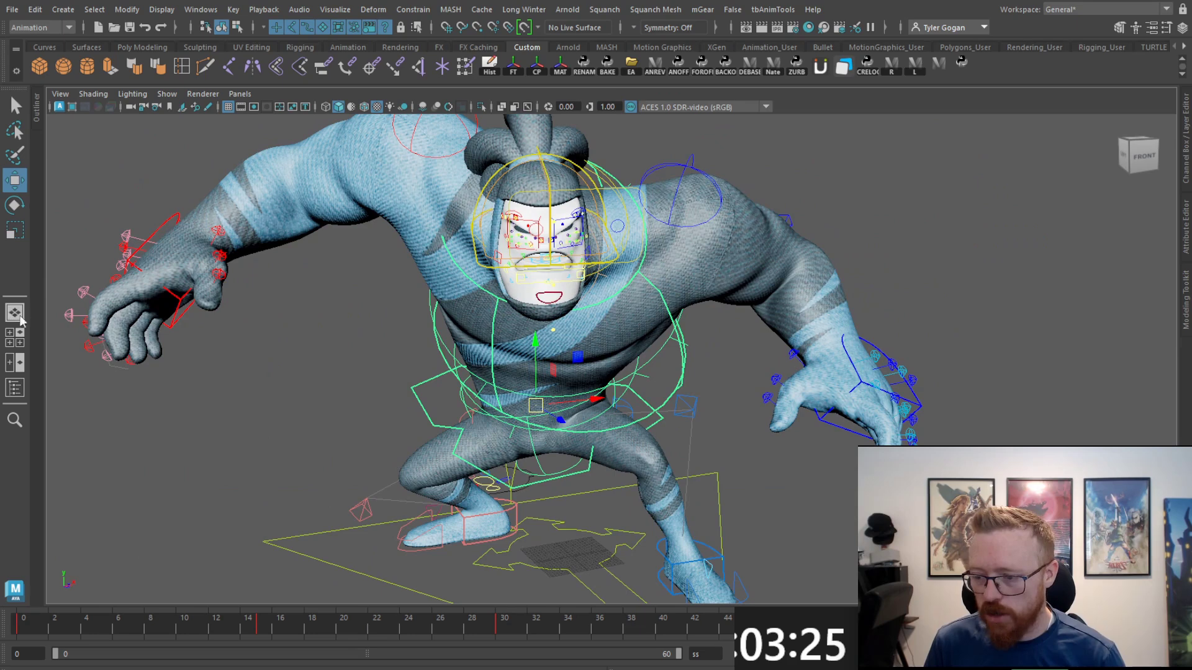
key("space")
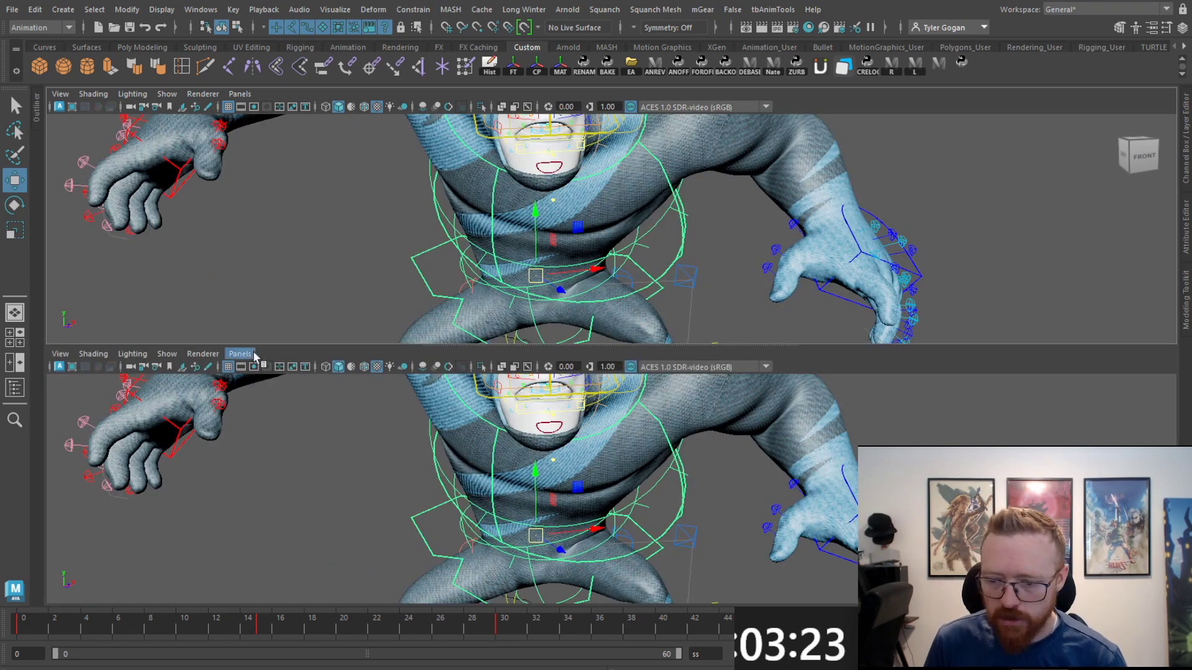
left_click(429, 499)
left_click(149, 442)
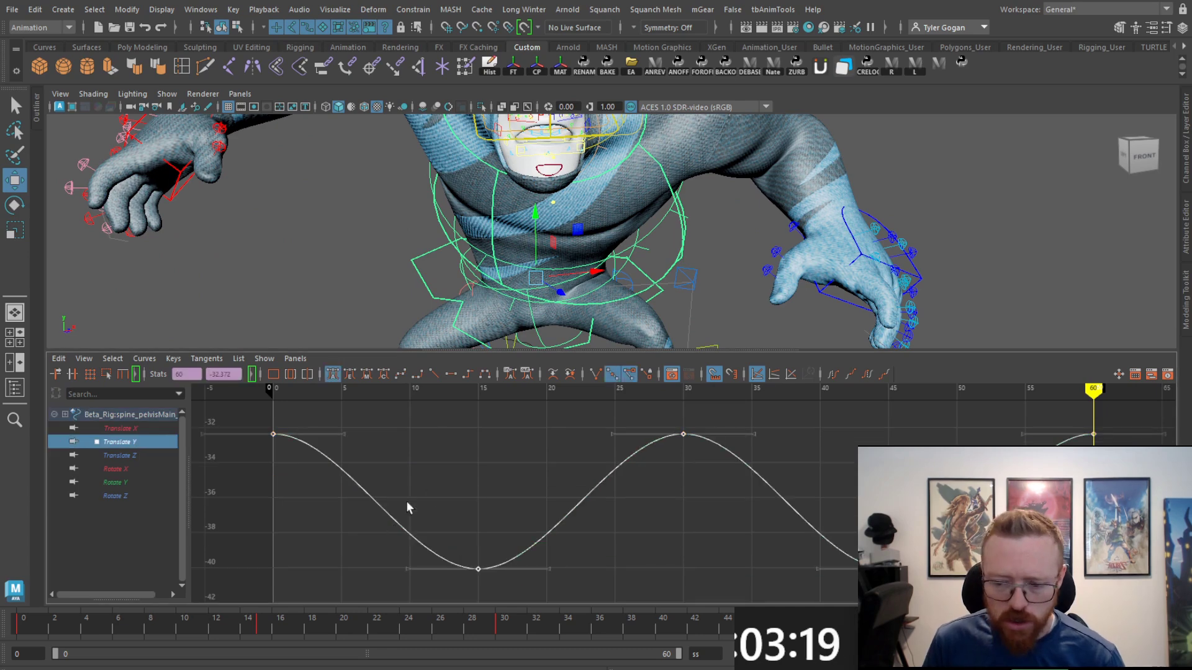
Step: Slope the tangents of all pelvis Translate Y keys so the motion peaks before each key, and play it back
left_click_drag(304, 415, 488, 580)
left_click_drag(738, 427, 1117, 578)
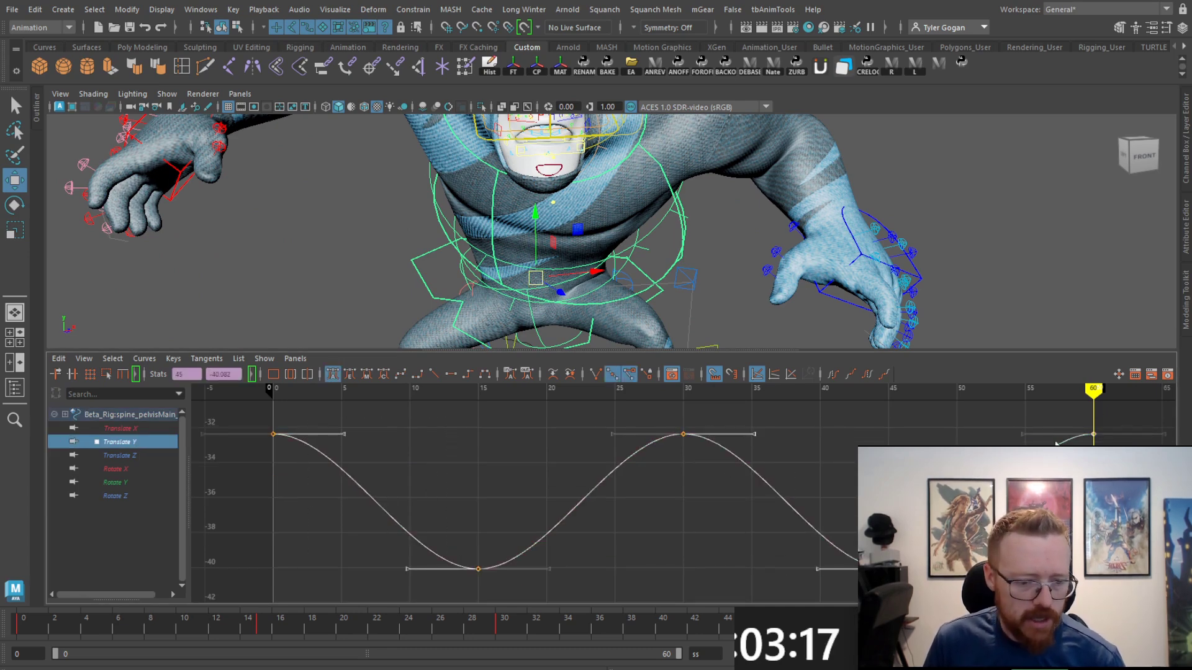
middle_click_drag(754, 435, 741, 489)
key("alt+v")
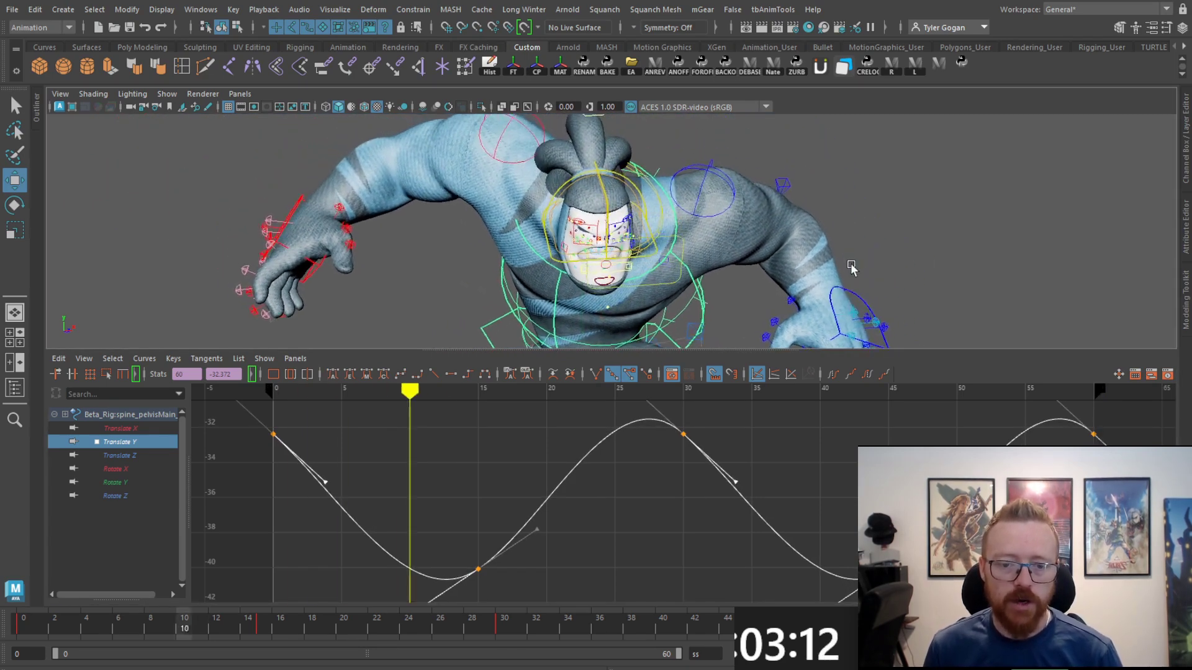
key("space")
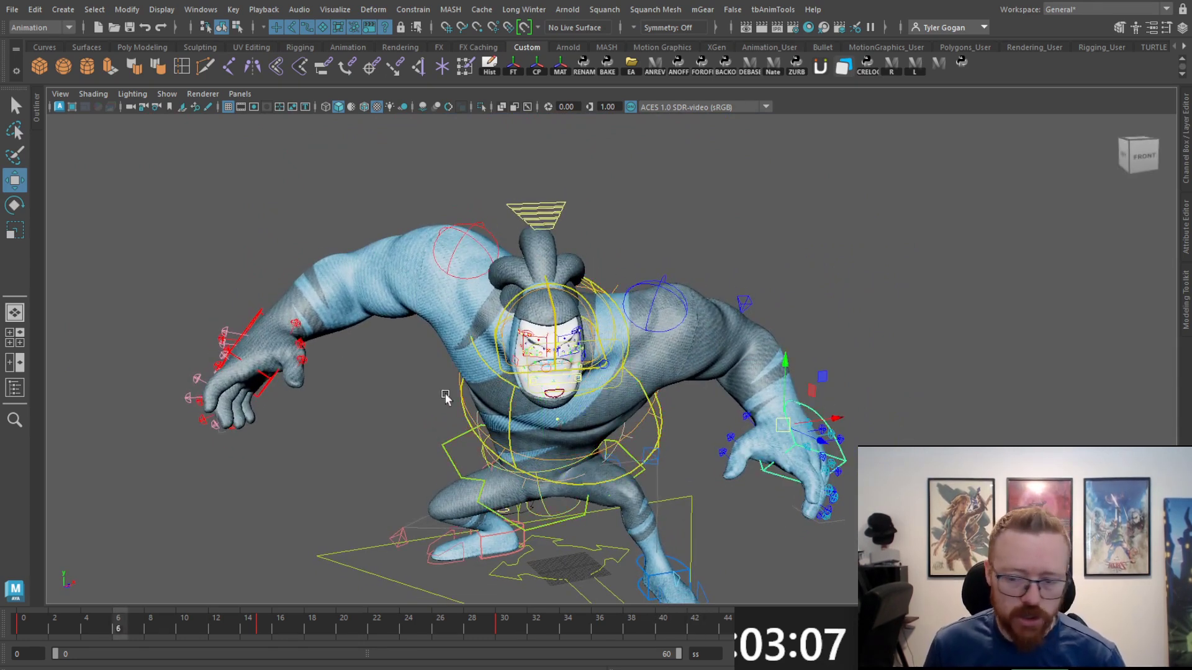
Step: Select both hand controls and display their Rotate Z curves together in the Graph Editor
key("space")
key("e")
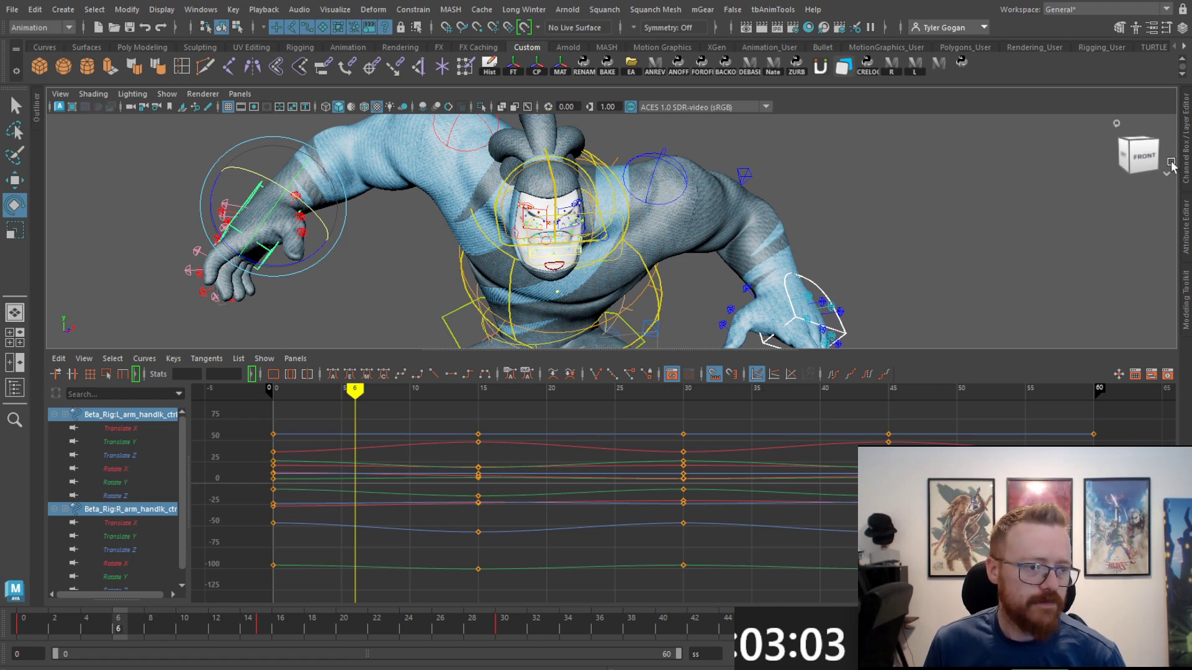
left_click(132, 496)
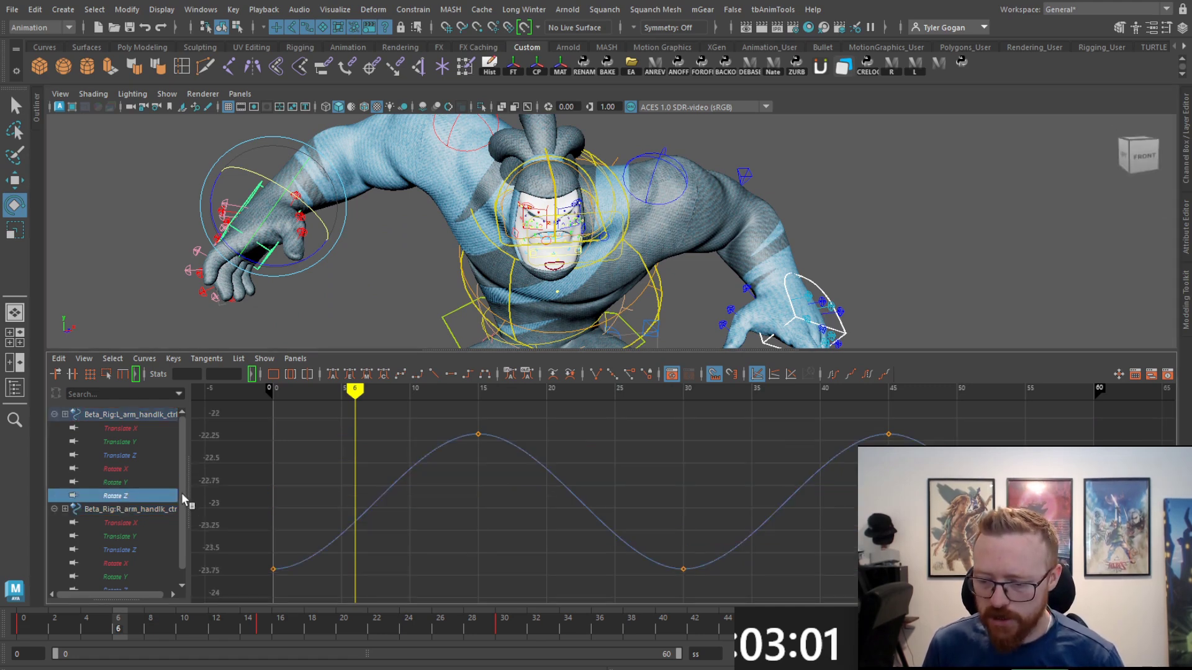
scroll(185, 525, "down", 1)
left_click(146, 577, "ctrl")
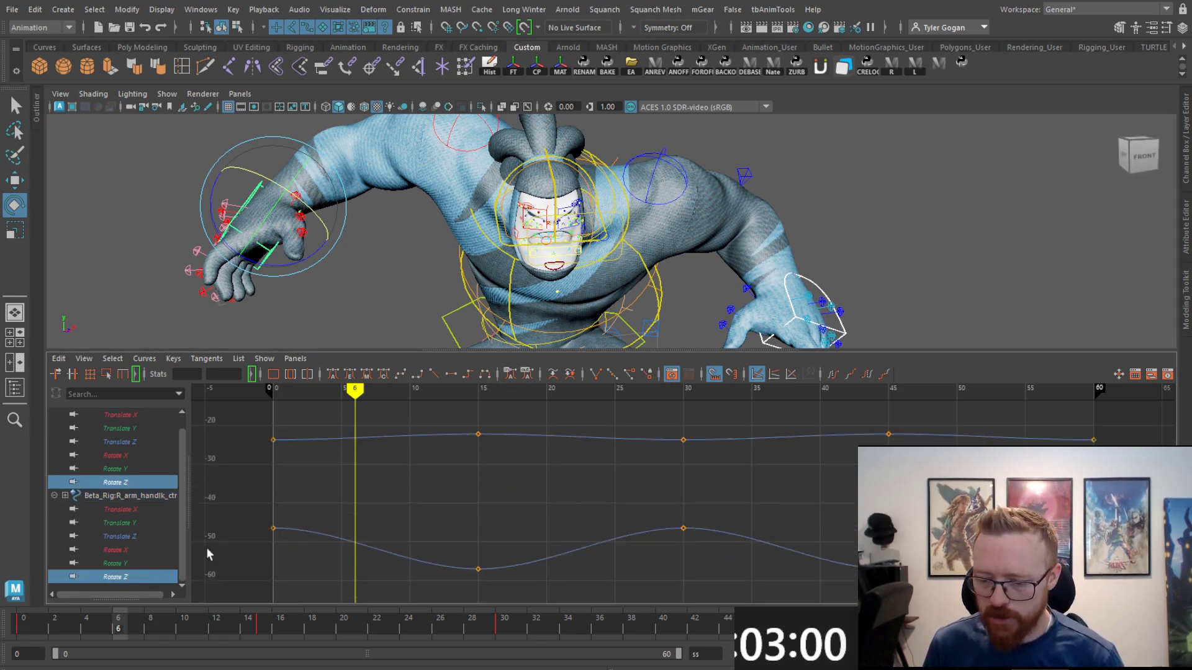
Step: Isolate the Rotate Z curve of the L_arm hand control, frame it, and select all of its keys
left_click(380, 550)
left_click(136, 483)
left_click(371, 439)
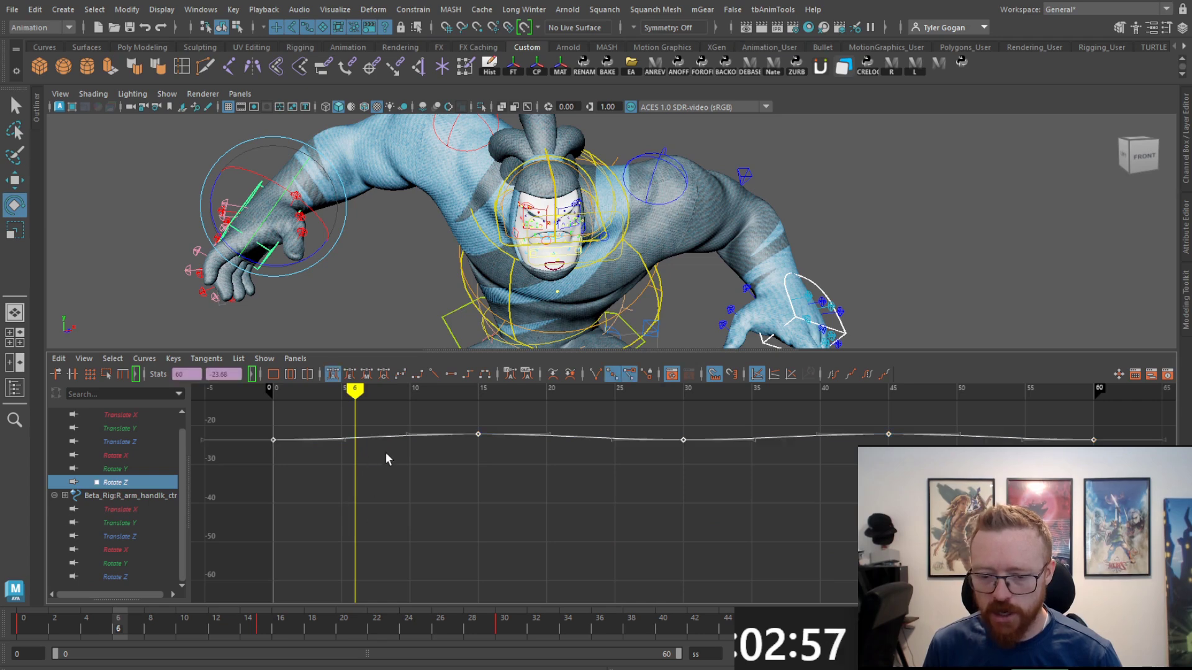
key("f")
left_click_drag(386, 576, 374, 595)
key("f")
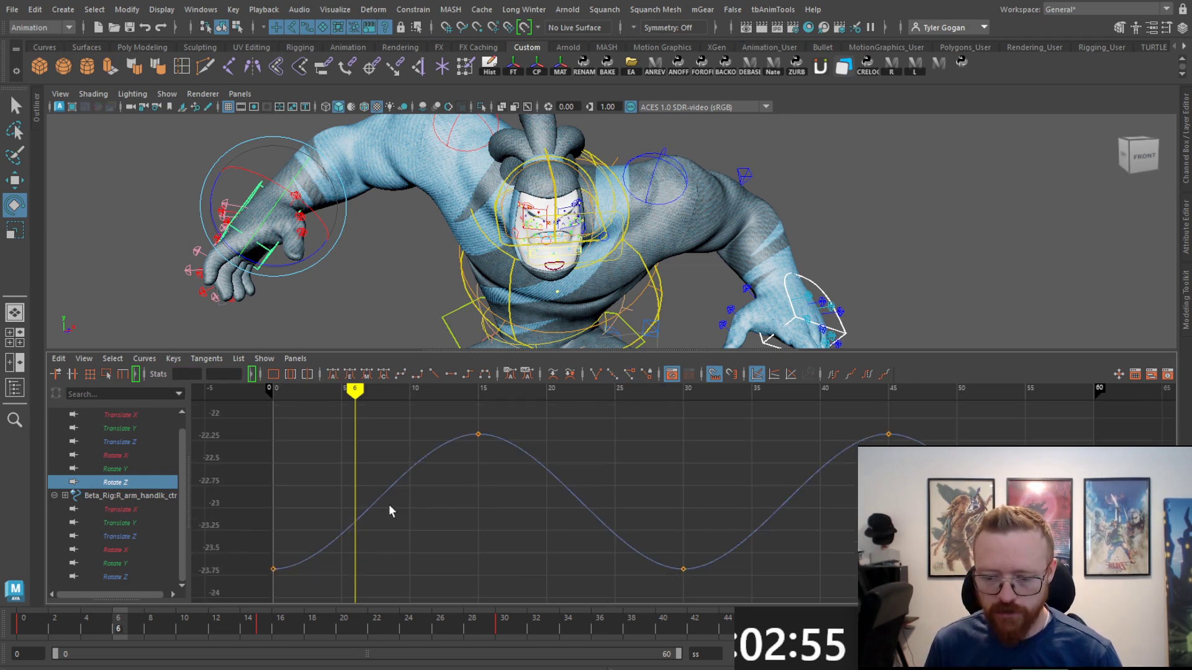
left_click_drag(403, 516, 368, 475)
left_click_drag(314, 420, 460, 593)
left_click_drag(736, 421, 866, 590, "shift")
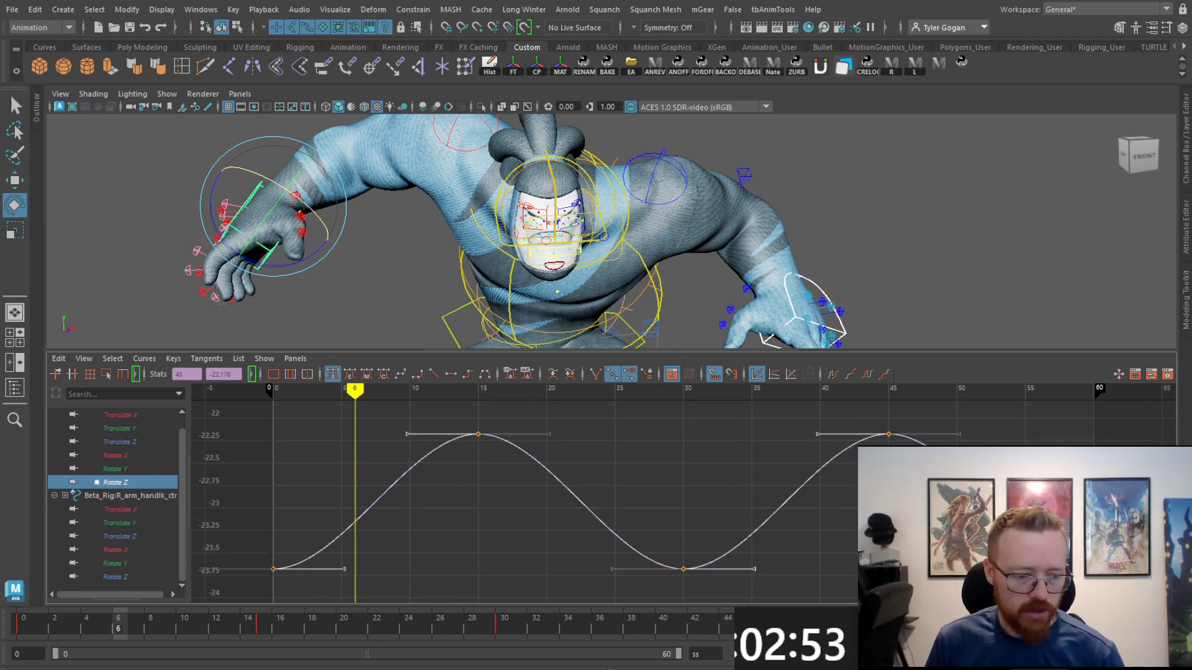
Step: Try sloping the tangents of the left hand's Rotate Z keys so the motion lags, and play it back
key("w")
middle_click_drag(818, 521, 795, 578)
left_click_drag(44, 619, 366, 613)
key("alt+v")
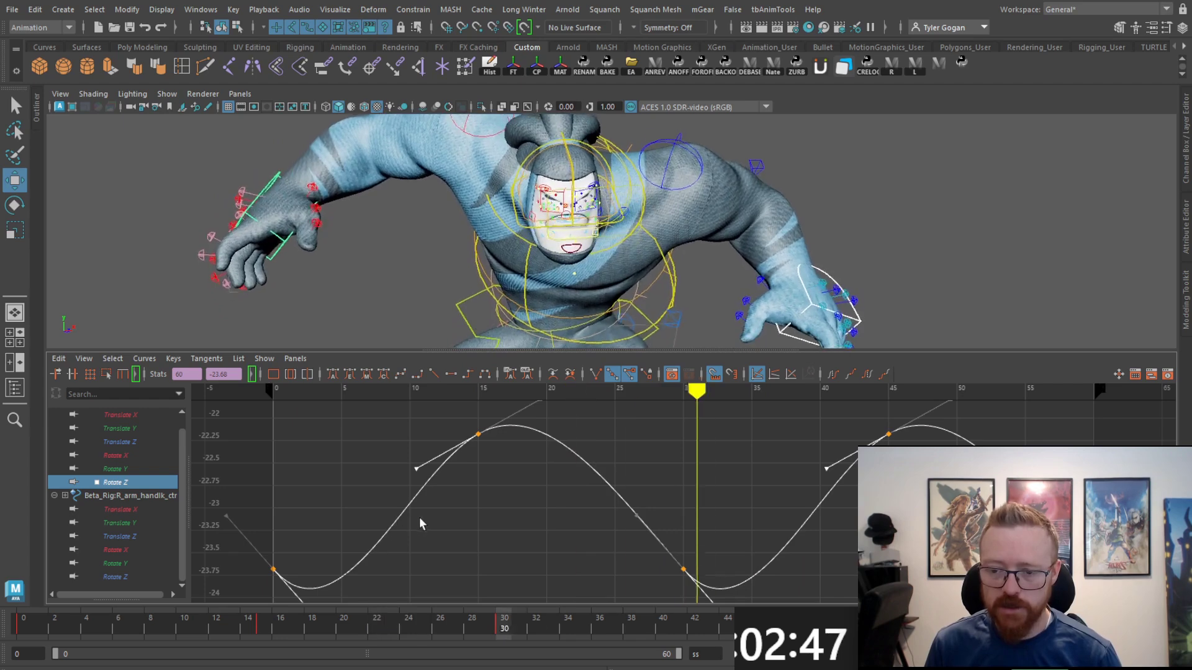
key("ctrl+z")
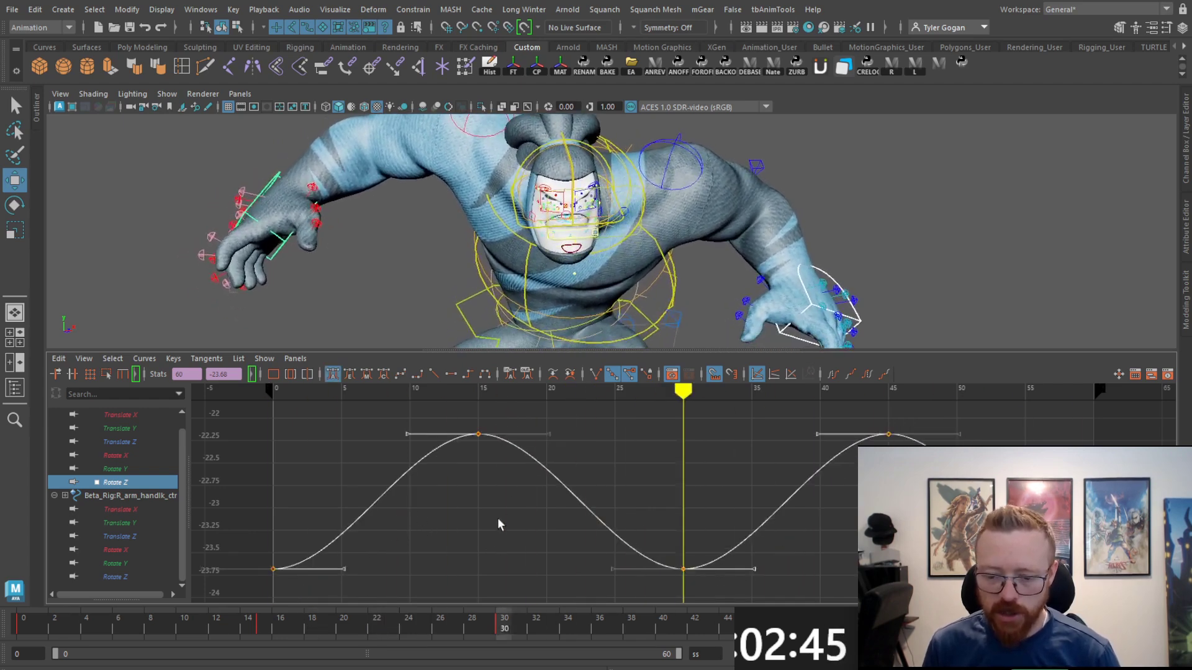
Step: Adjust the tangents of the Rotate Z keys on the left and right hand controls to offset the hands' rotation
middle_click_drag(498, 522, 432, 535)
left_click(113, 577)
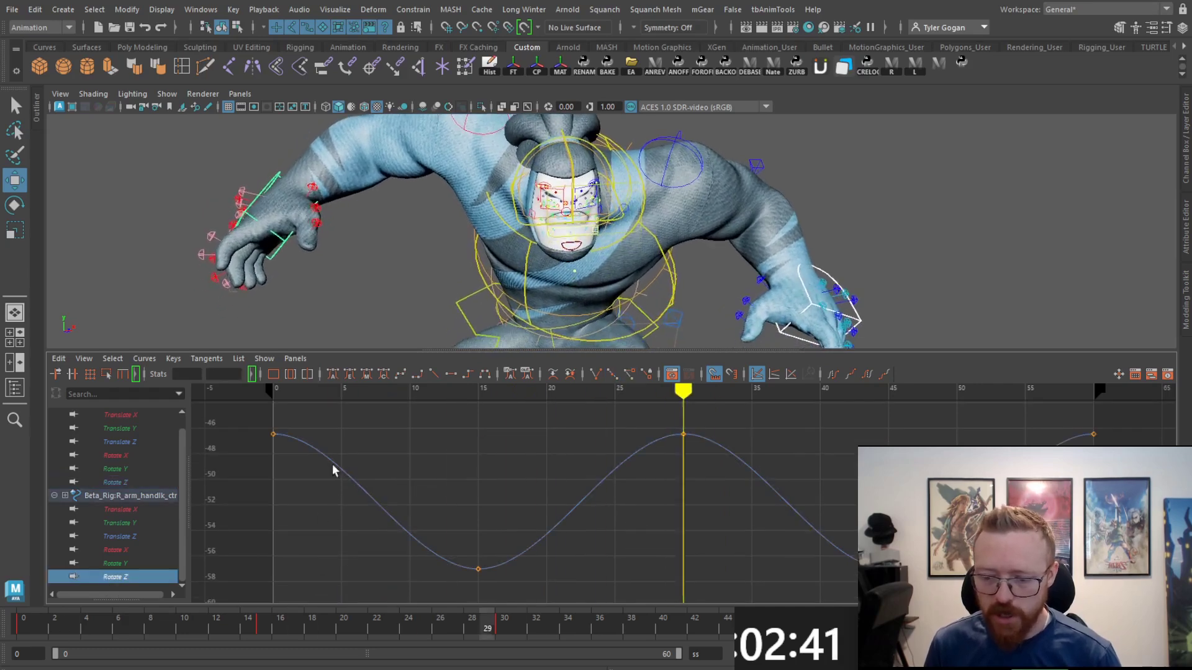
left_click_drag(315, 415, 483, 602)
left_click_drag(729, 421, 870, 586, "shift")
left_click_drag(1130, 417, 1173, 460, "shift")
middle_click_drag(1174, 461, 1136, 495)
middle_click_drag(1114, 547, 1044, 433)
Step: Select the head control and show its animation curves in the Graph Editor
key("space")
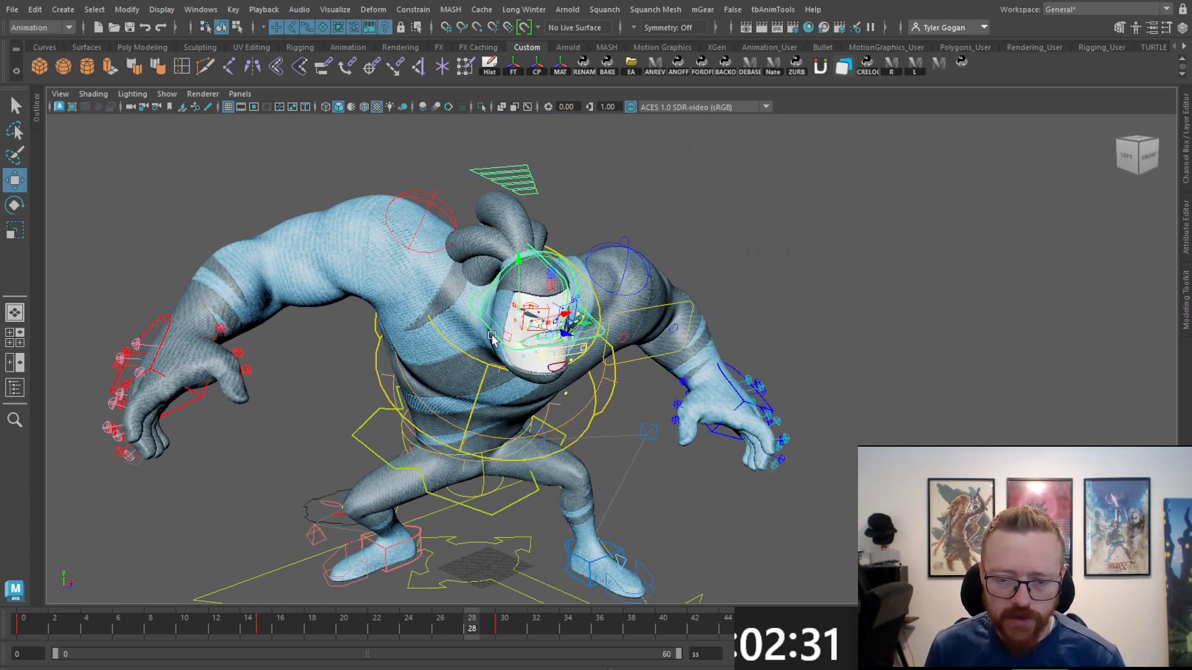
key("e")
key("space")
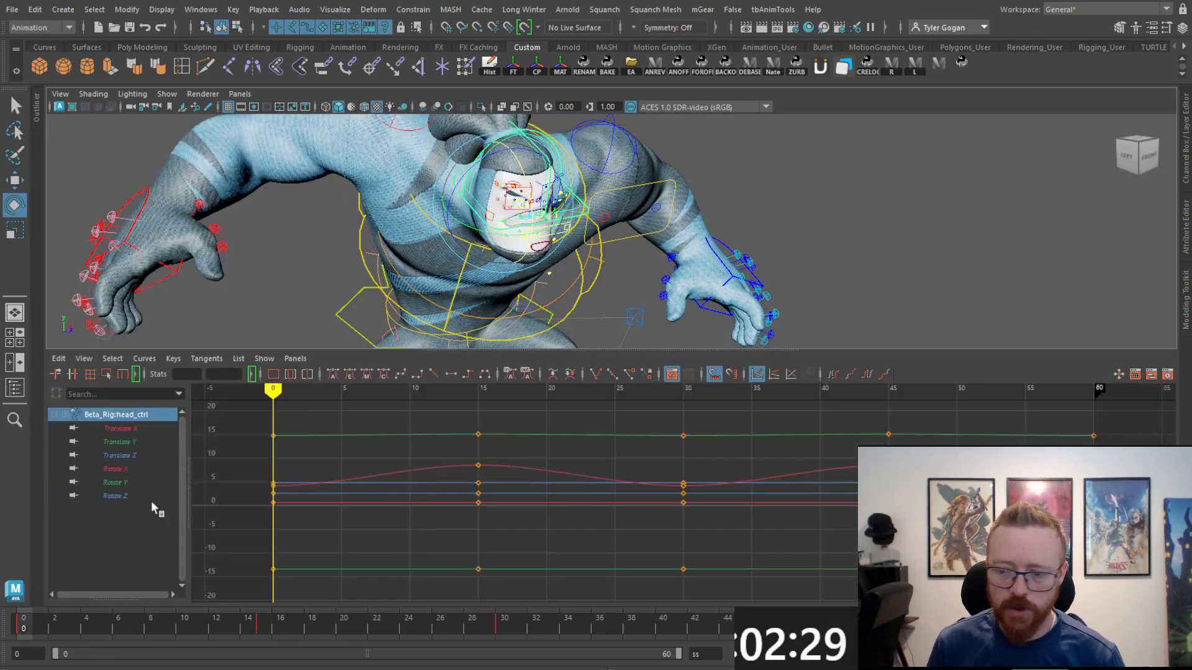
Step: Try to offset the head control's Rotate Y curve
left_click(178, 482)
left_click_drag(451, 469, 420, 427)
key("ctrl+z")
middle_click_drag(420, 427, 444, 381)
key("ctrl+z")
key("w")
middle_click_drag(447, 464, 433, 402)
Step: Try to offset the head control's Rotate Z curve and rotate the head further at frame 15
left_click(133, 495)
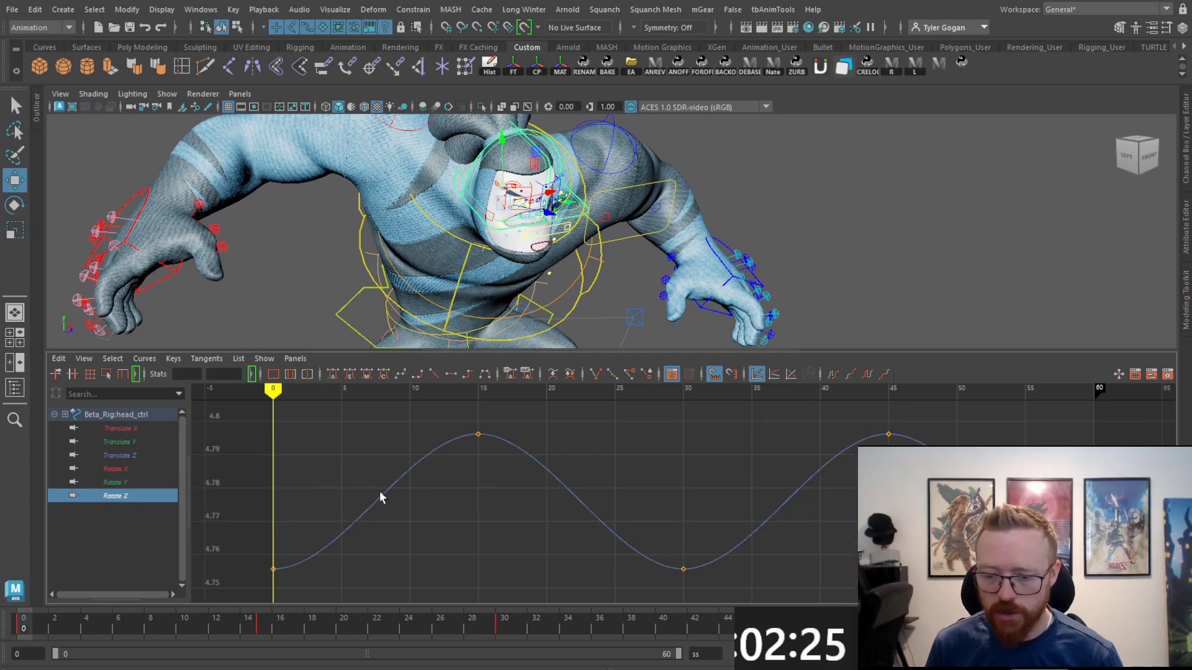
middle_click_drag(414, 464, 421, 385)
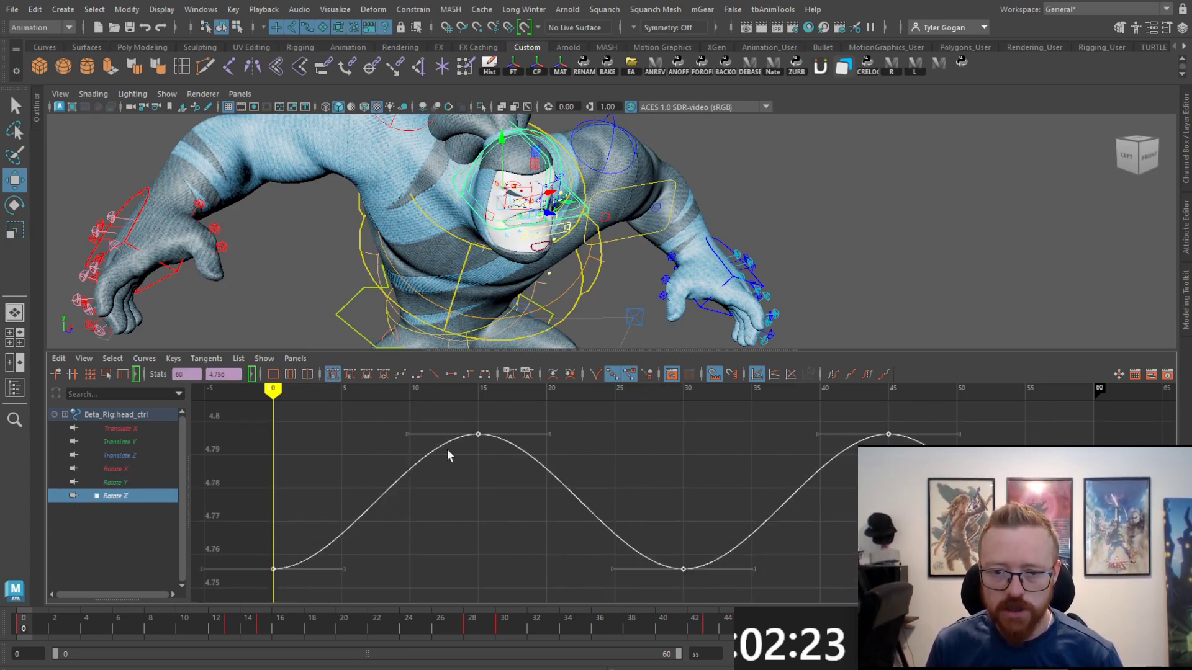
left_click_drag(25, 624, 264, 623)
key("e")
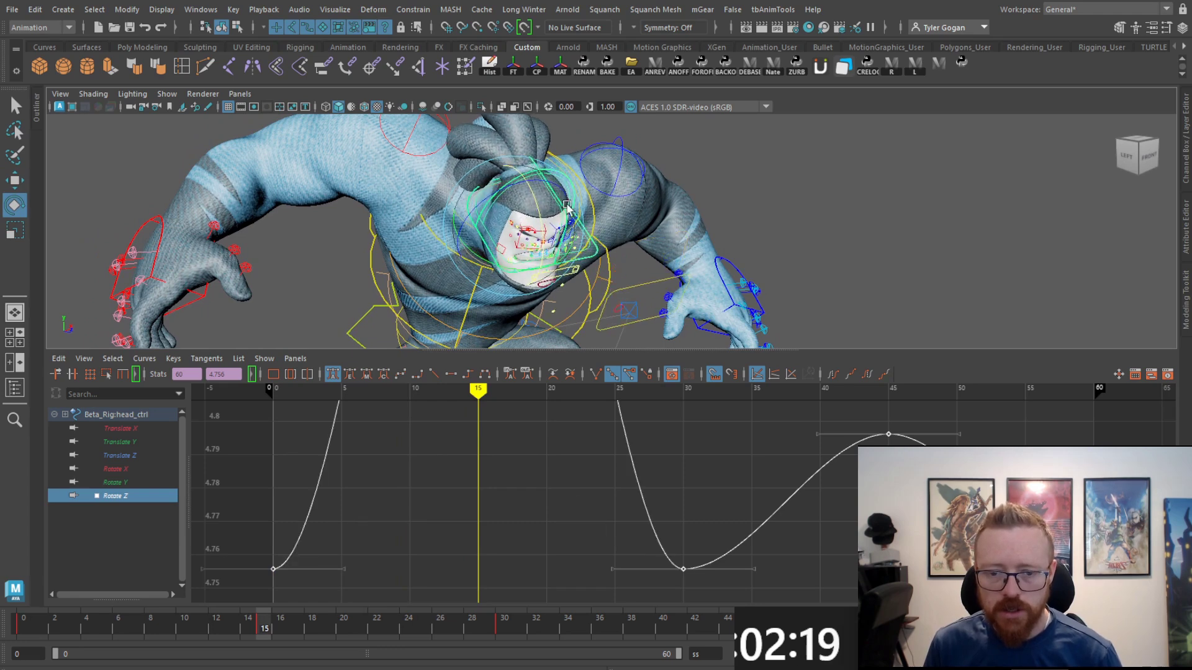
Step: Slope the tangents of the head's Rotate Y keys so the motion lags, and scale the keys to exaggerate the turn
left_click(136, 482)
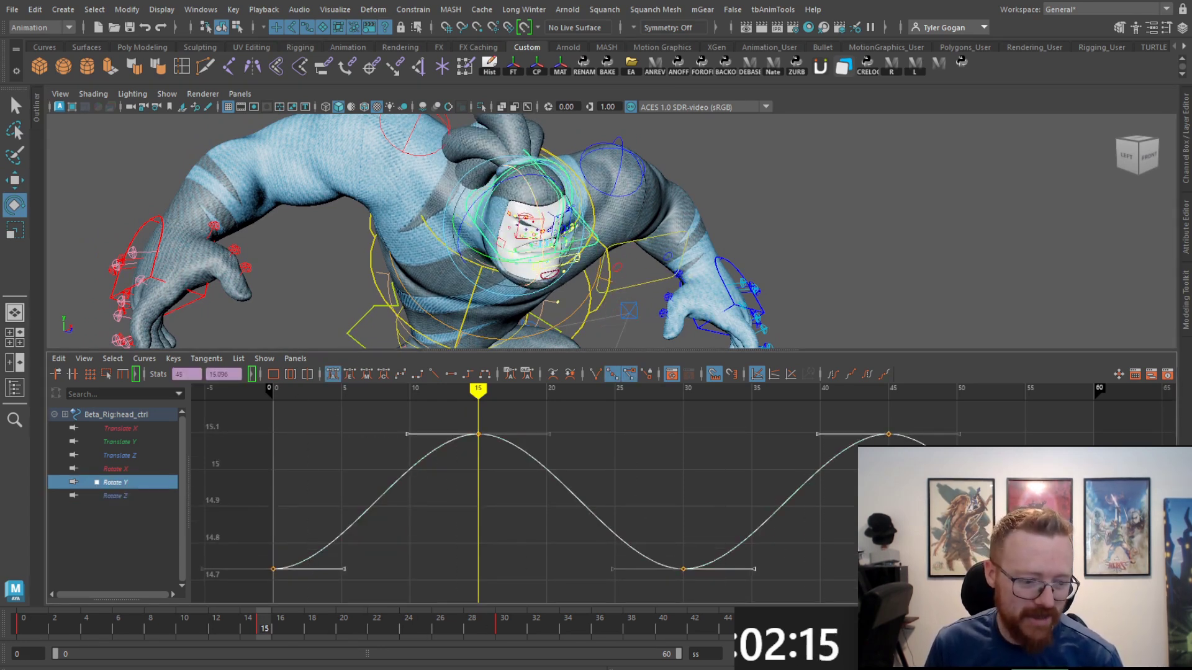
middle_click_drag(797, 459, 798, 522)
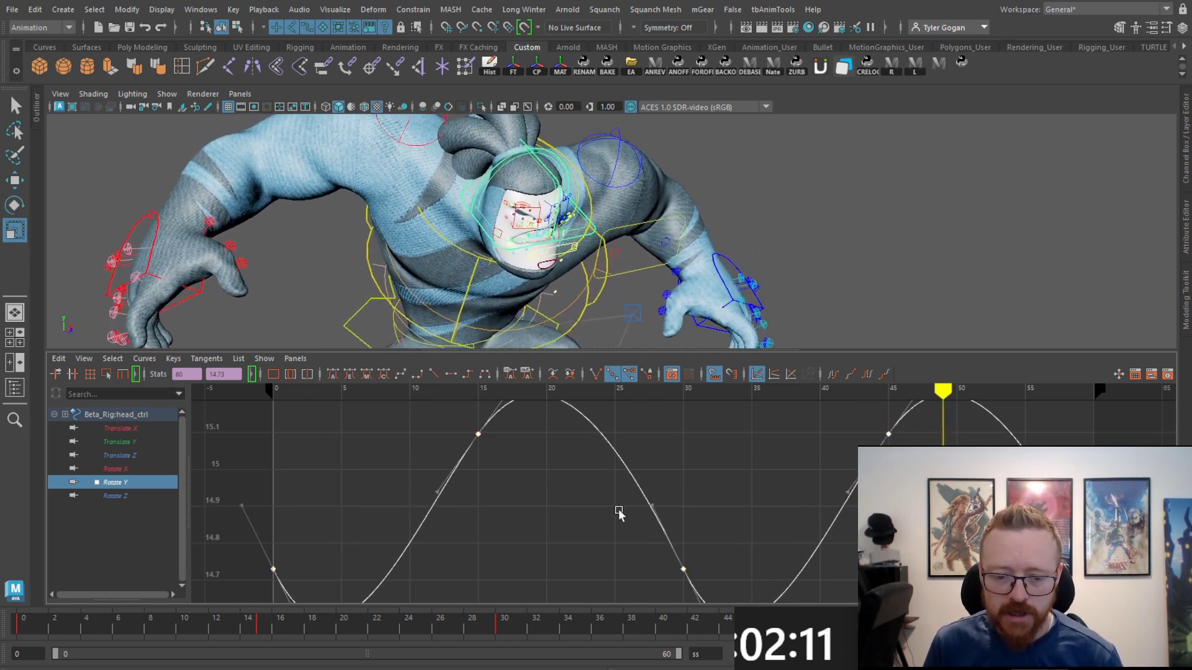
middle_click_drag(619, 513, 618, 469)
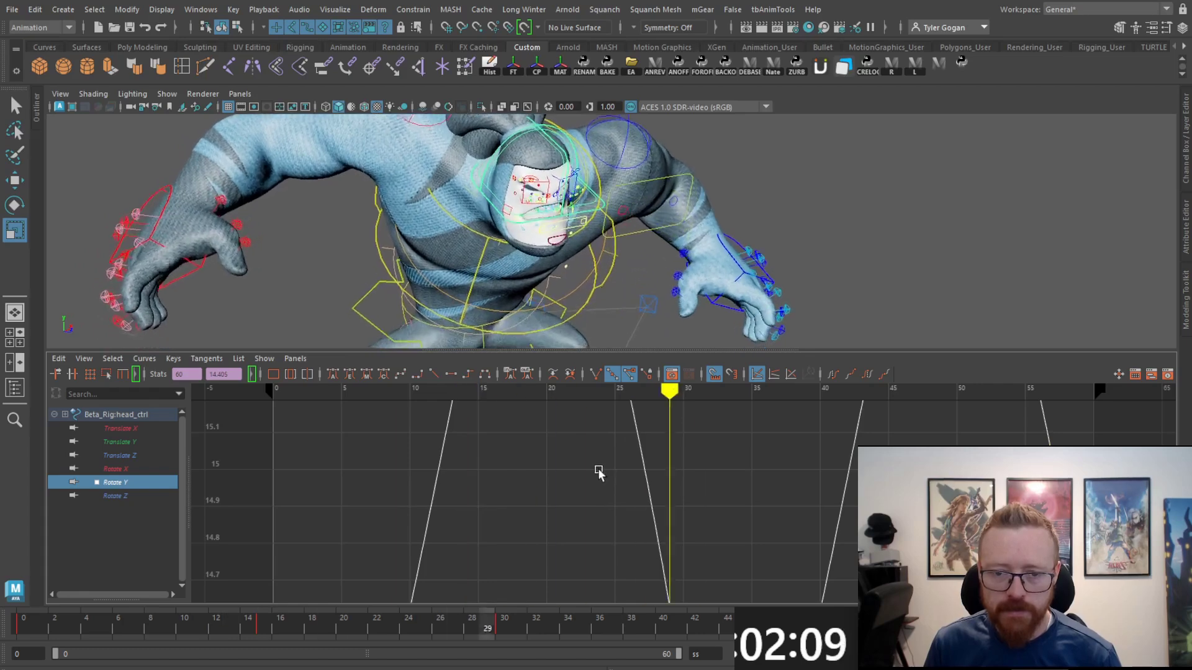
Step: Slope the tangents of all the head's Rotate Z keys so the rotation peaks after each key
left_click(133, 496)
key("f")
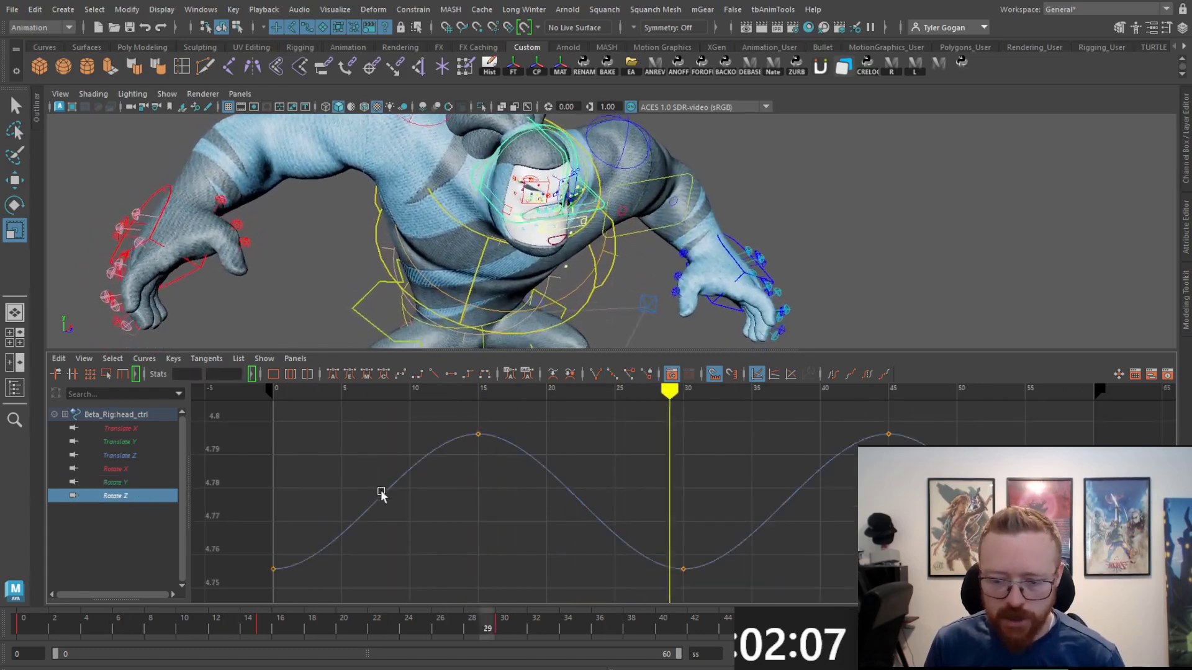
left_click_drag(312, 425, 343, 478)
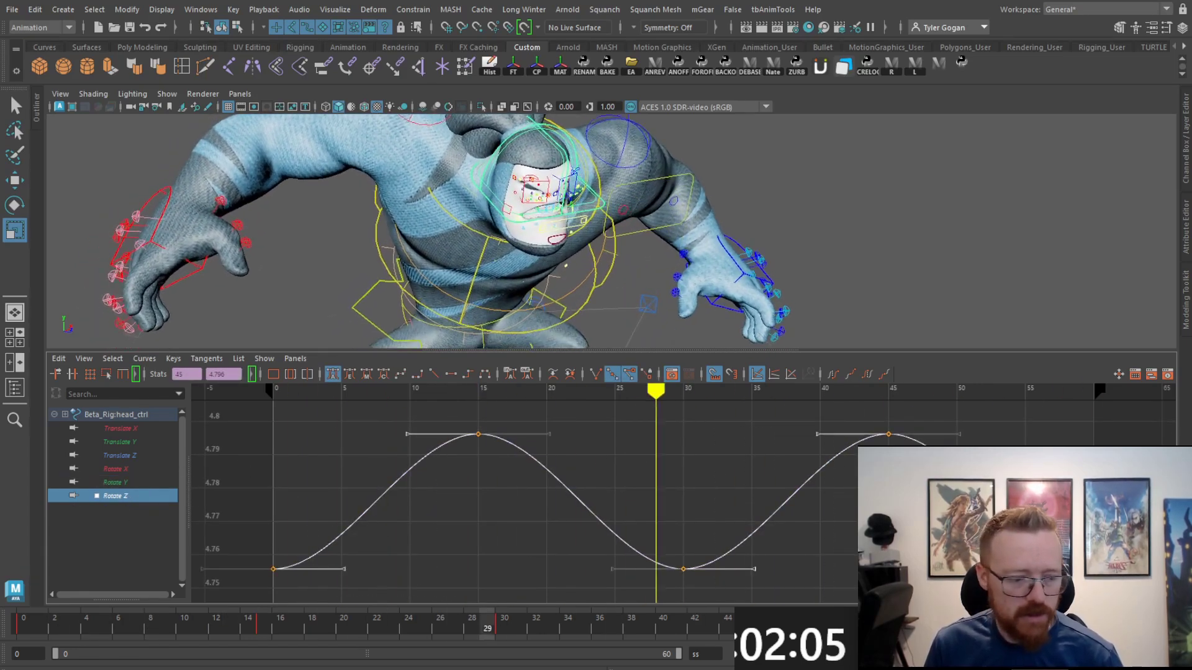
mouse_move(615, 512)
middle_mouse_down()
mouse_move(614, 583)
mouse_move(614, 528)
middle_mouse_up()
key("ctrl+z")
key("w")
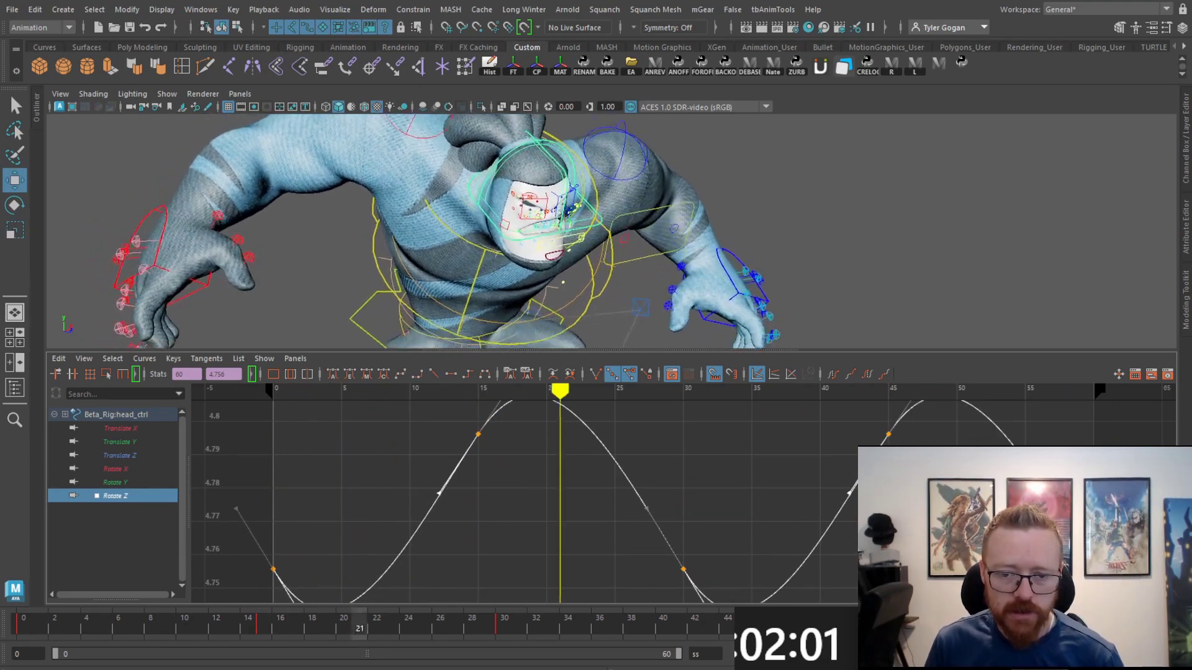
Step: Slope the tangents of all the head's Rotate X keys so the nod lags behind the body, and review the full character
left_click(118, 469)
key("f")
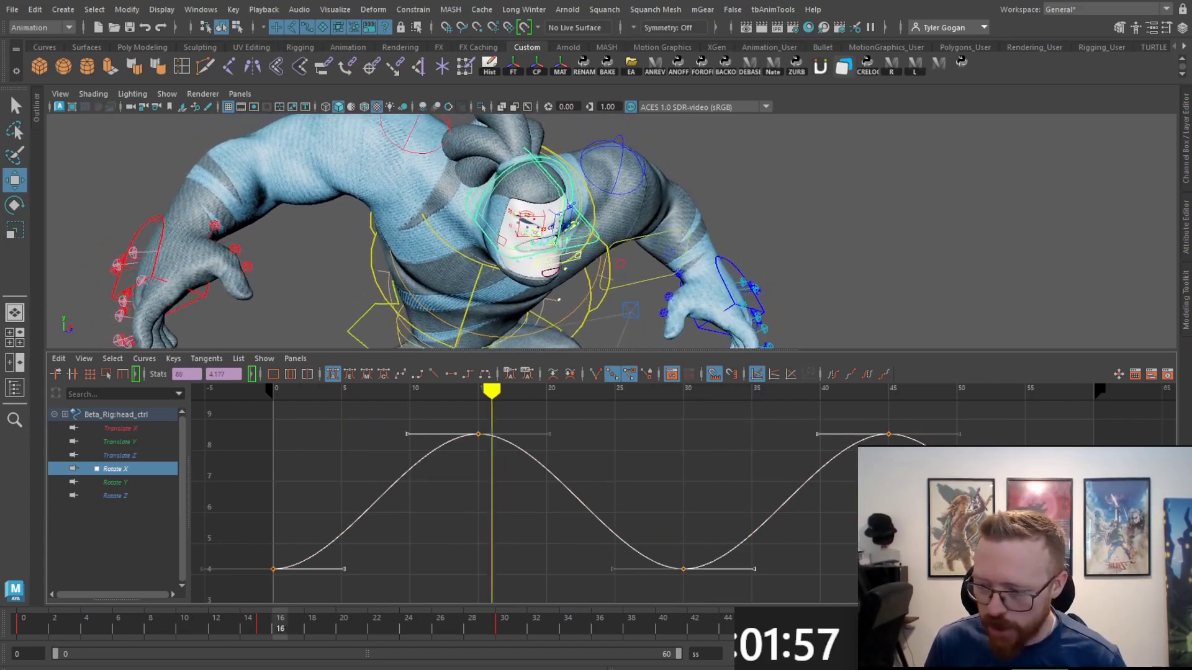
middle_click_drag(527, 496, 528, 530)
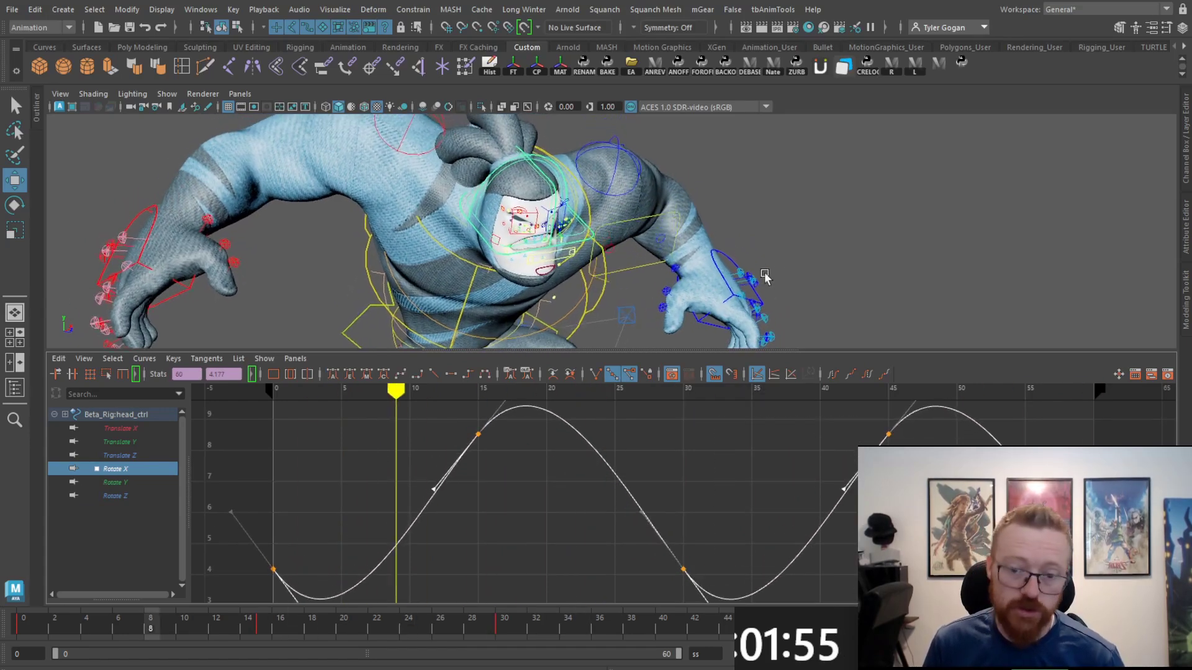
key("space")
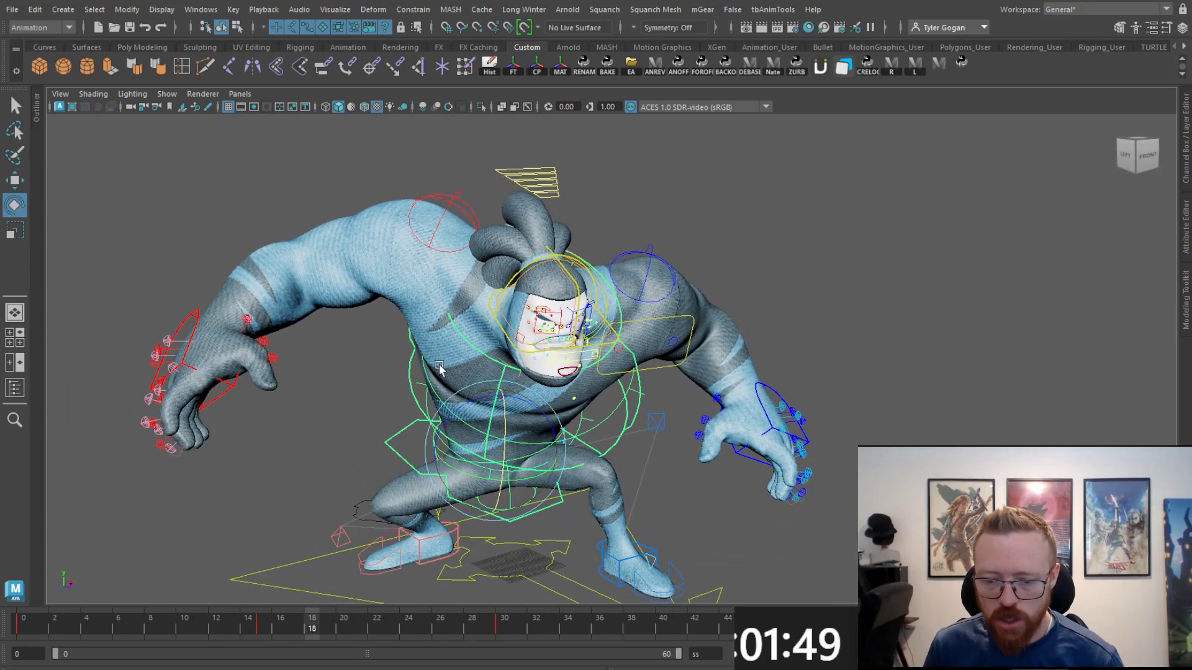
Step: Rotate the main pelvis control about Z at frame 0, match it at frame 60, and rotate it the opposite way at frame 30
key("e")
key("space")
left_click(118, 497)
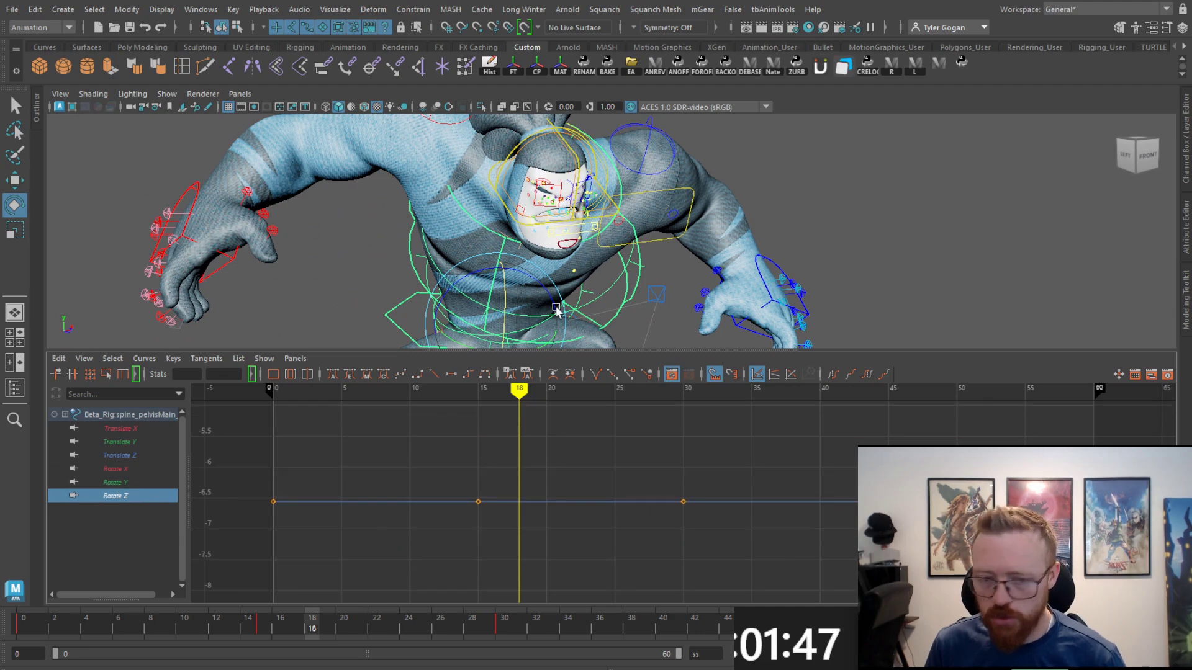
middle_click_drag(556, 309, 566, 272, "alt")
left_click(24, 623)
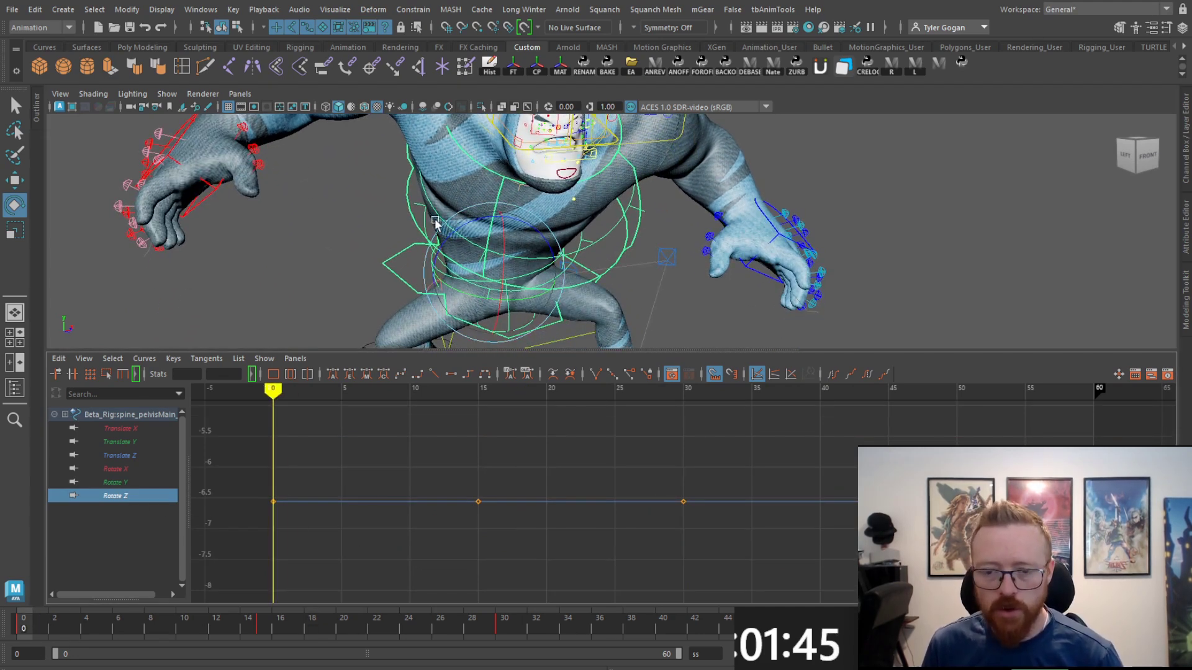
left_click_drag(435, 221, 450, 240)
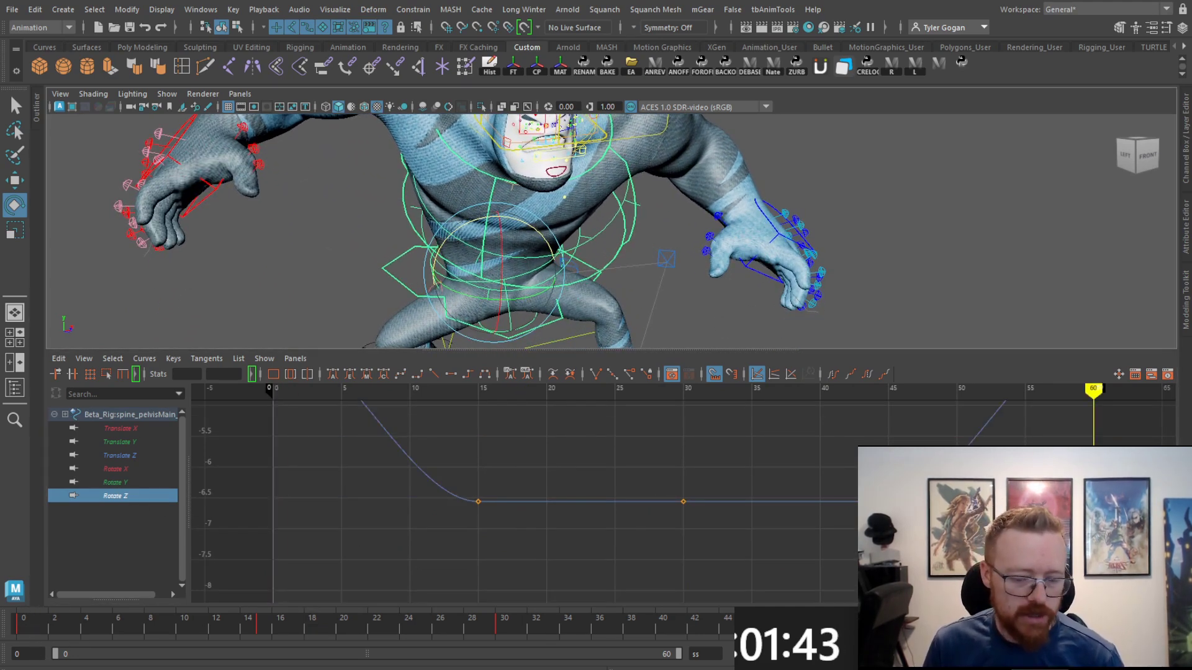
left_click(508, 621)
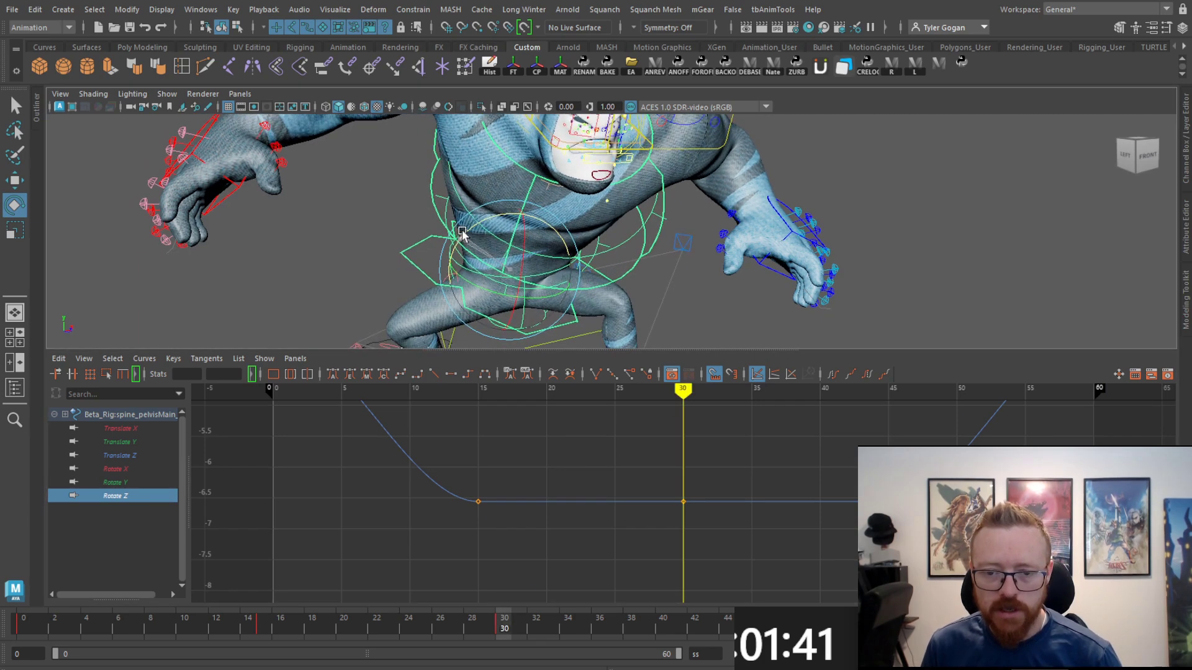
key("f")
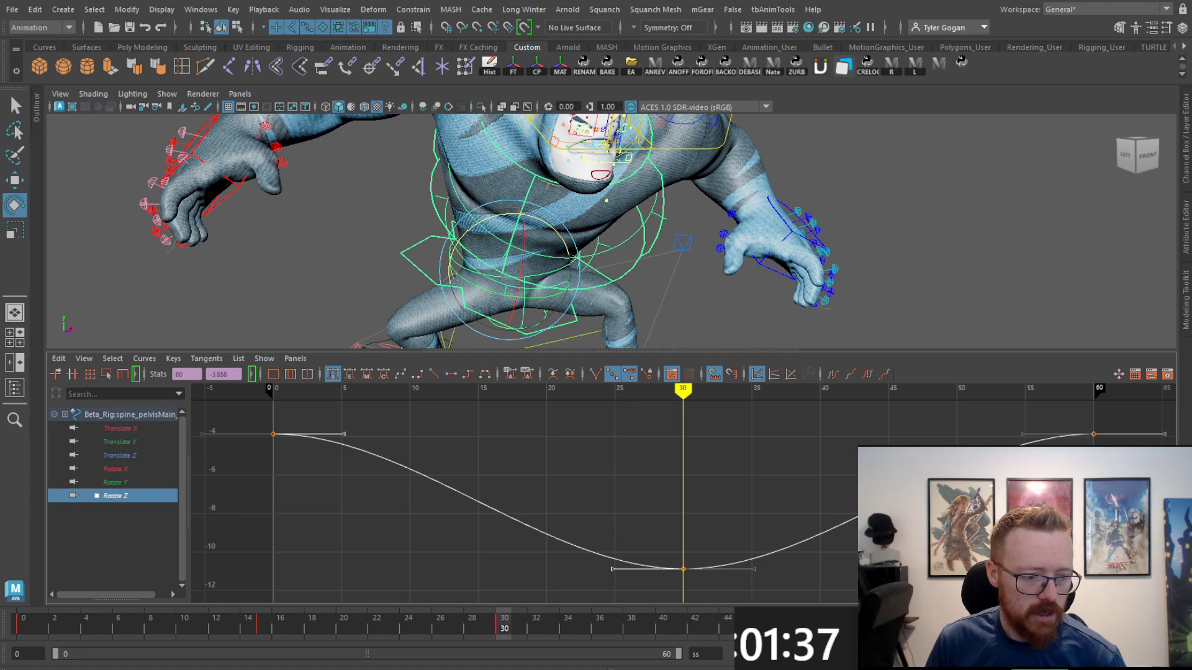
Step: Slope the tangents of the main pelvis Rotate Z keys so the tilt peaks before each key, and scale the keys closer together
key("alt+v")
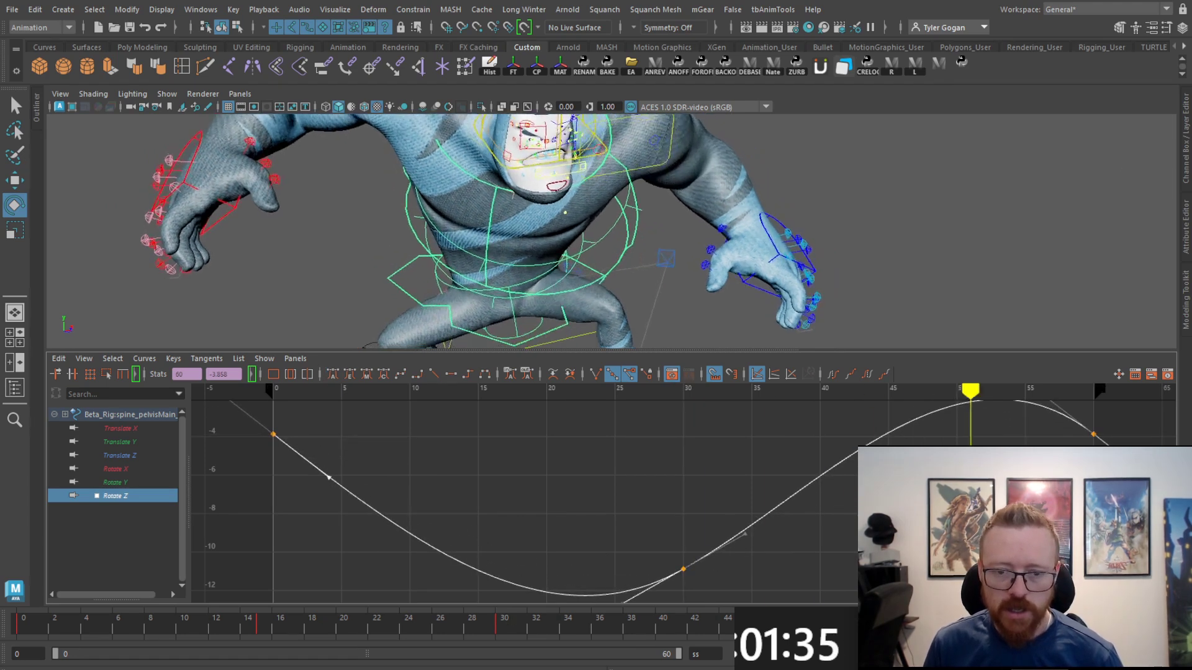
key("r")
middle_click_drag(385, 482, 385, 520)
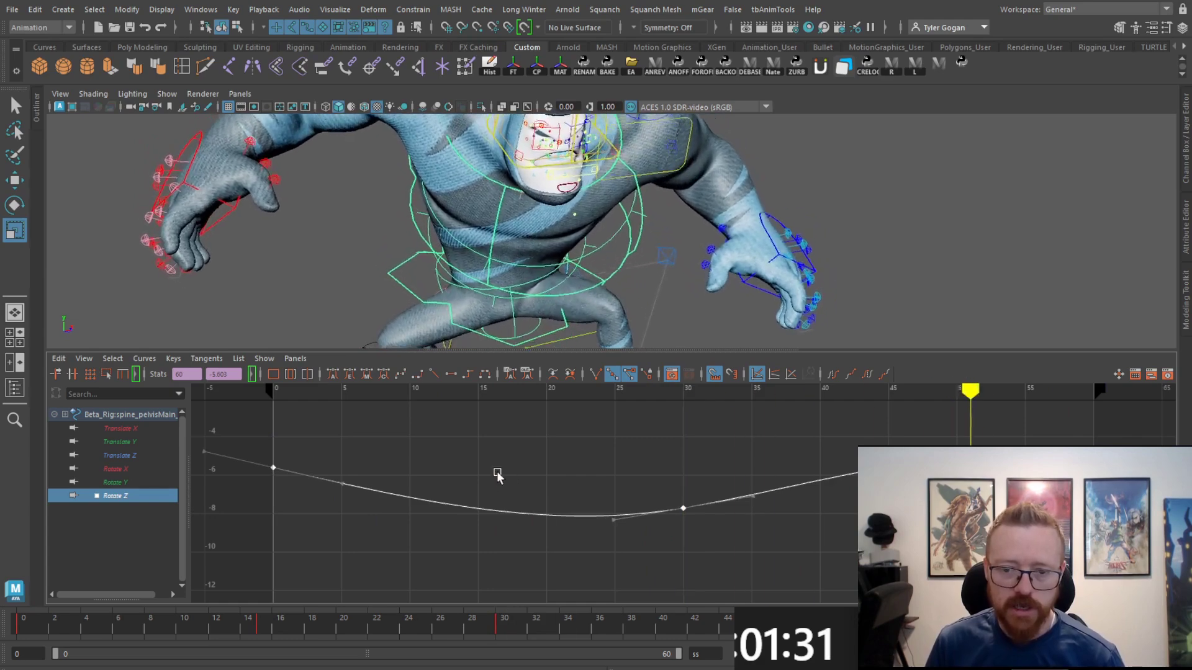
key("space")
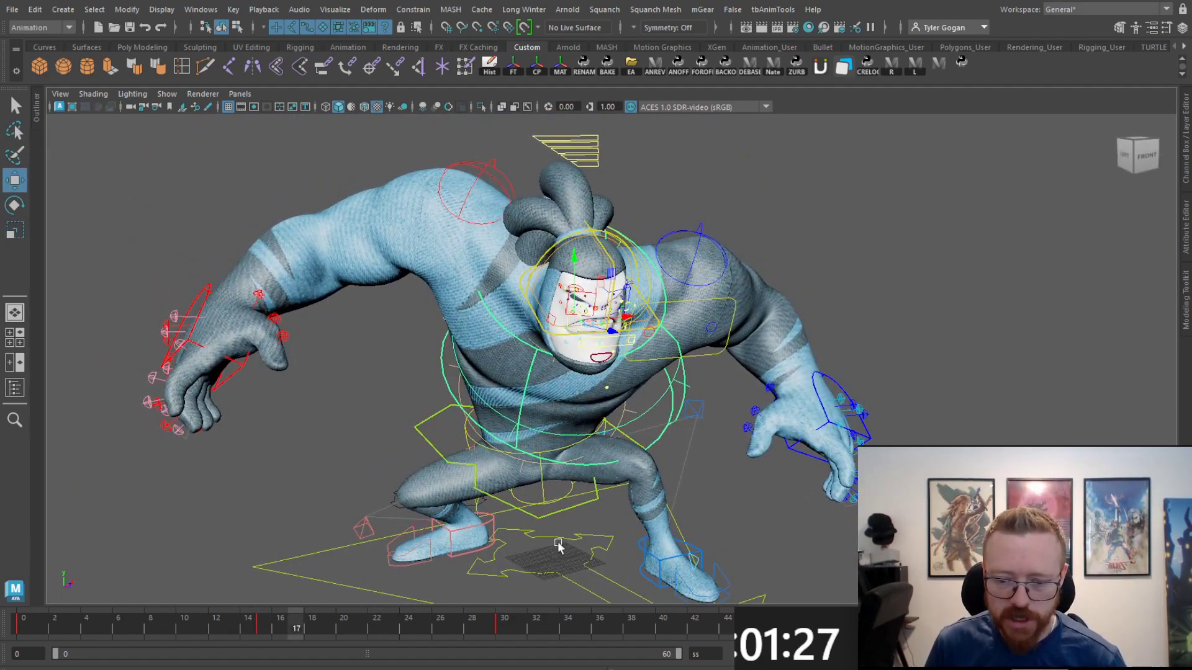
Step: Rotate the spine pelvis control about Z at frame 0 to give the hips a tilt distinct from the frame 30 pose
left_click_drag(461, 468, 485, 476, "alt")
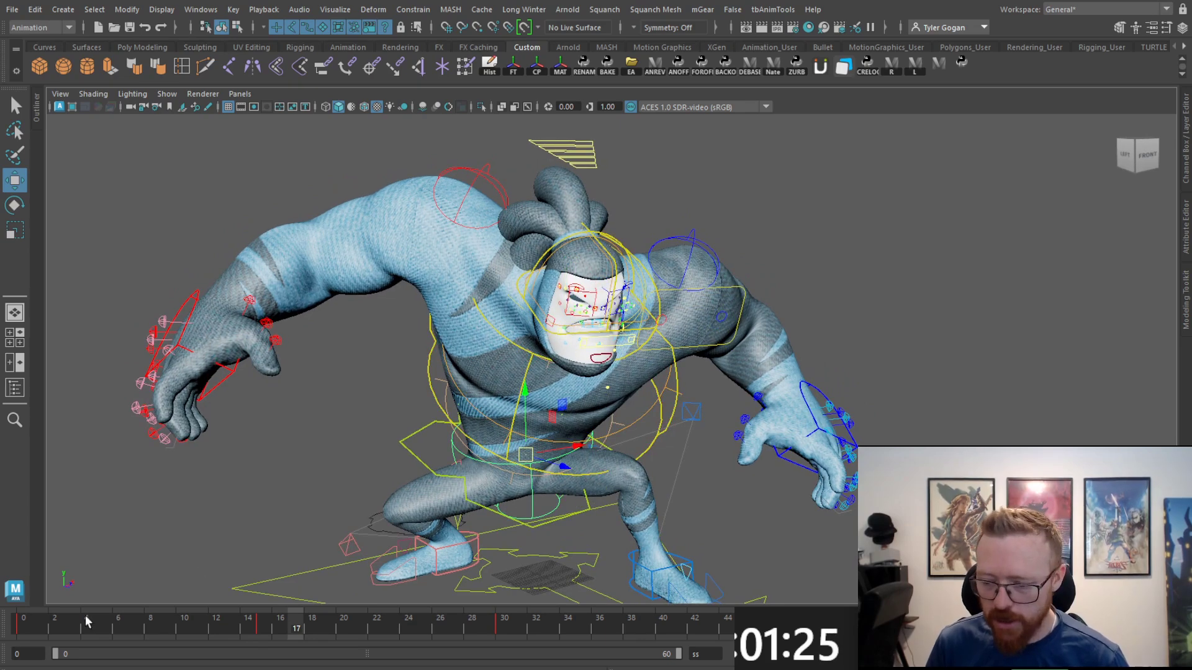
left_click(39, 622)
key("e")
key("comma")
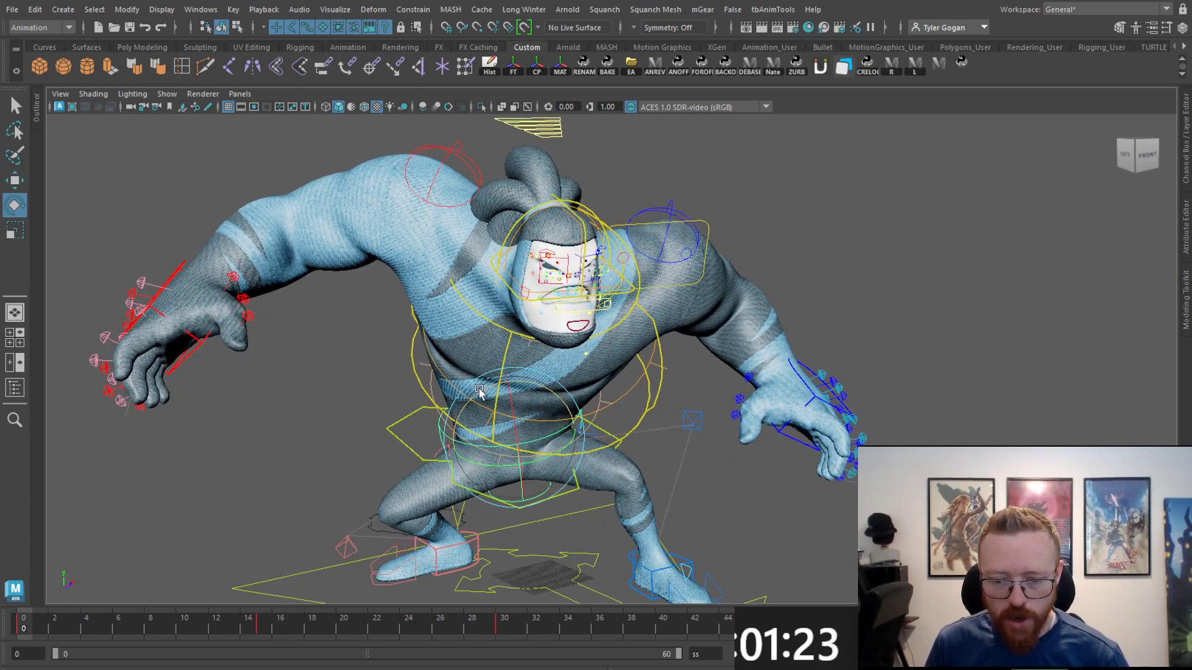
left_click_drag(480, 391, 483, 393)
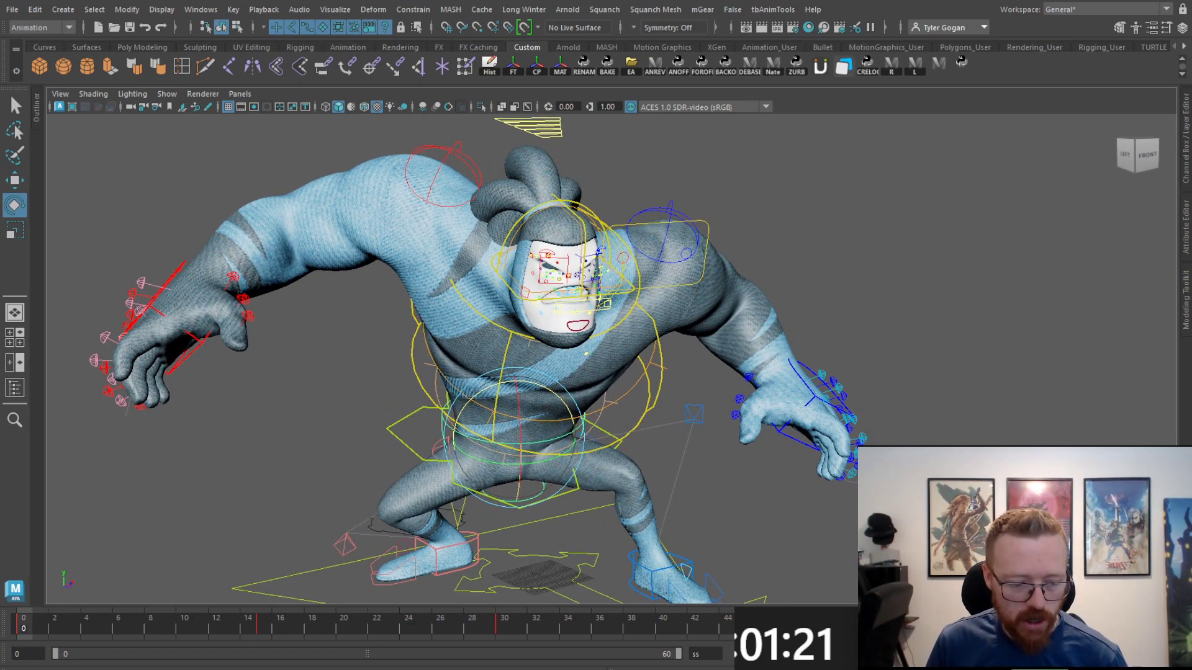
middle_click_drag(483, 397, 463, 391, "alt")
right_click_drag(463, 391, 481, 393, "alt")
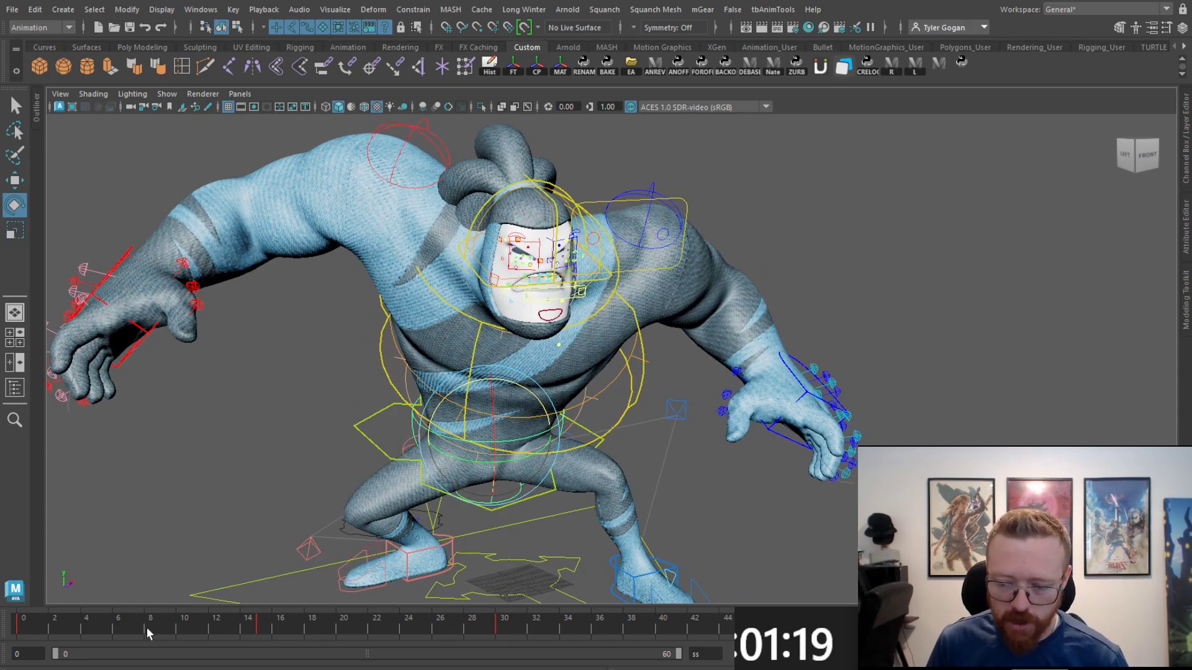
left_click_drag(149, 633, 504, 617)
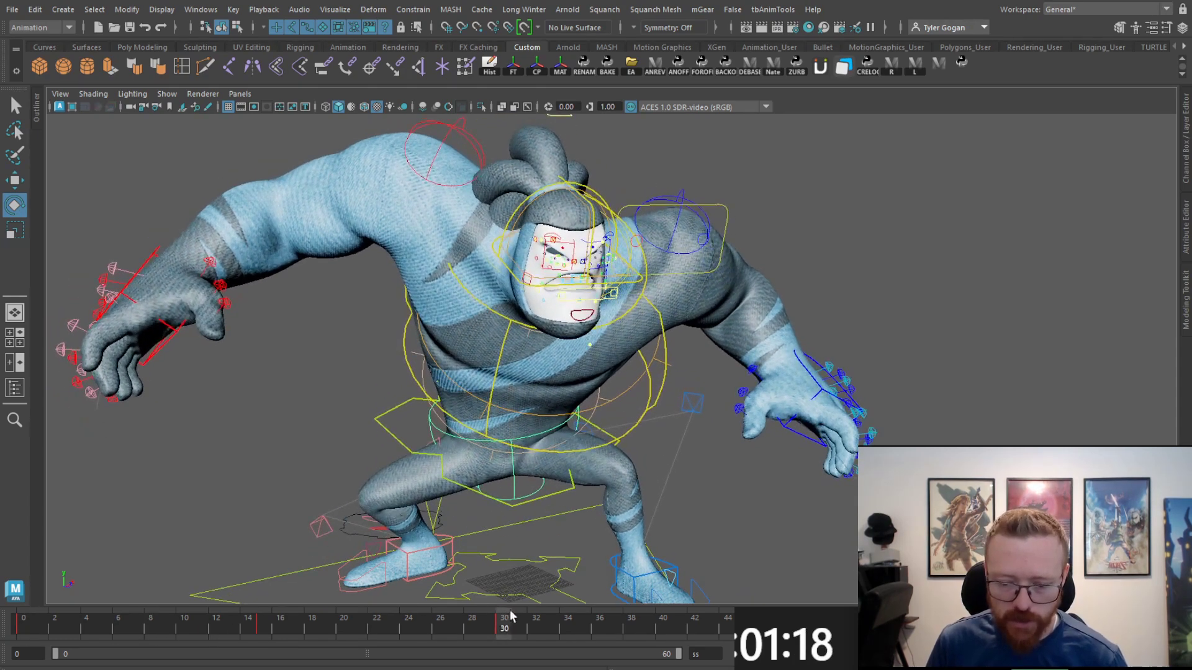
Step: Delete the spine pelvis control's in-between keys at frames 15 and 45
left_click(265, 623)
key("Delete")
left_click(742, 622)
key("Delete")
Step: Try sloping the spine pelvis control's Rotate Z tangents so the rotation peaks after each key
key("space")
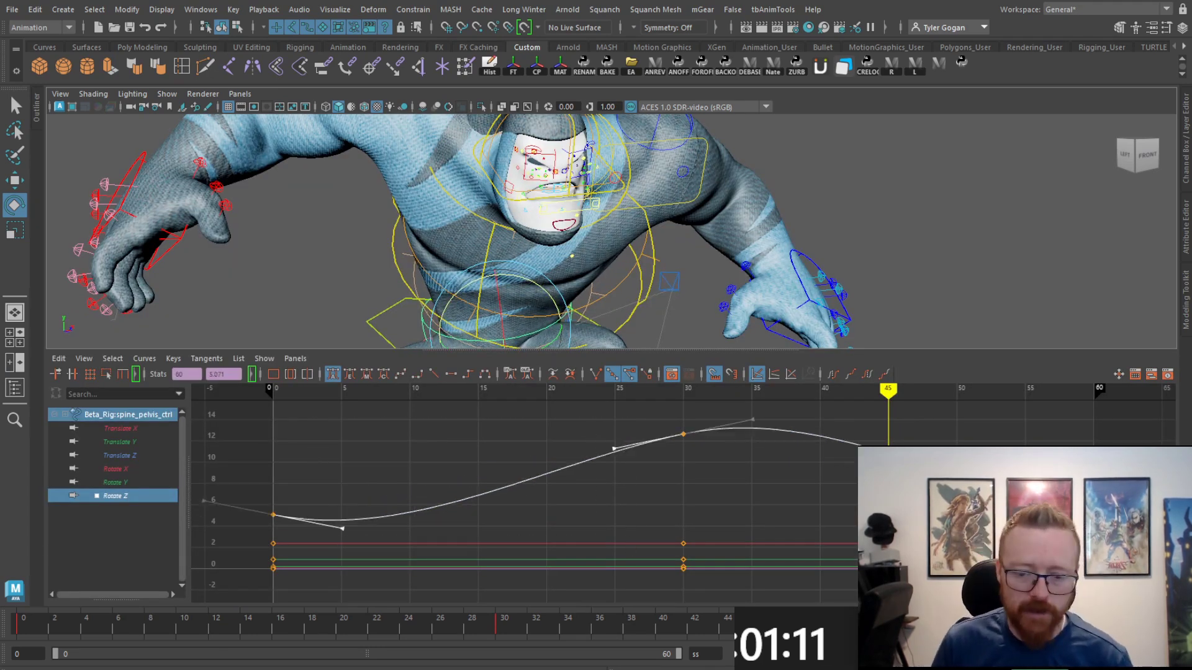
key("space")
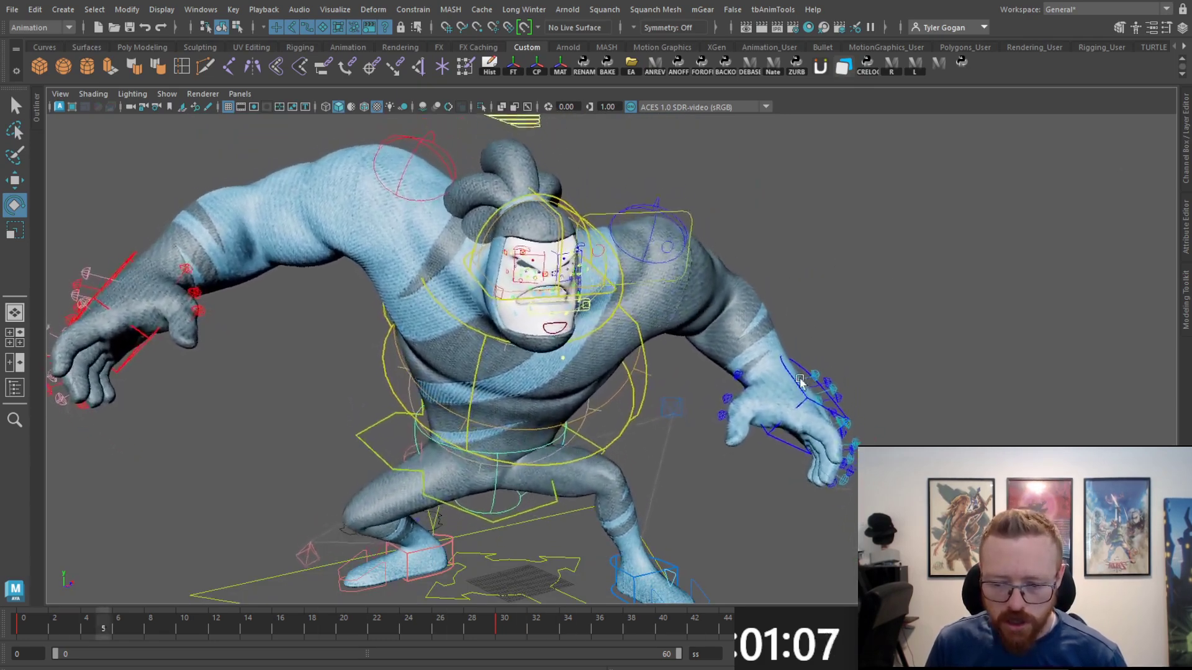
key("space")
key("ctrl+z")
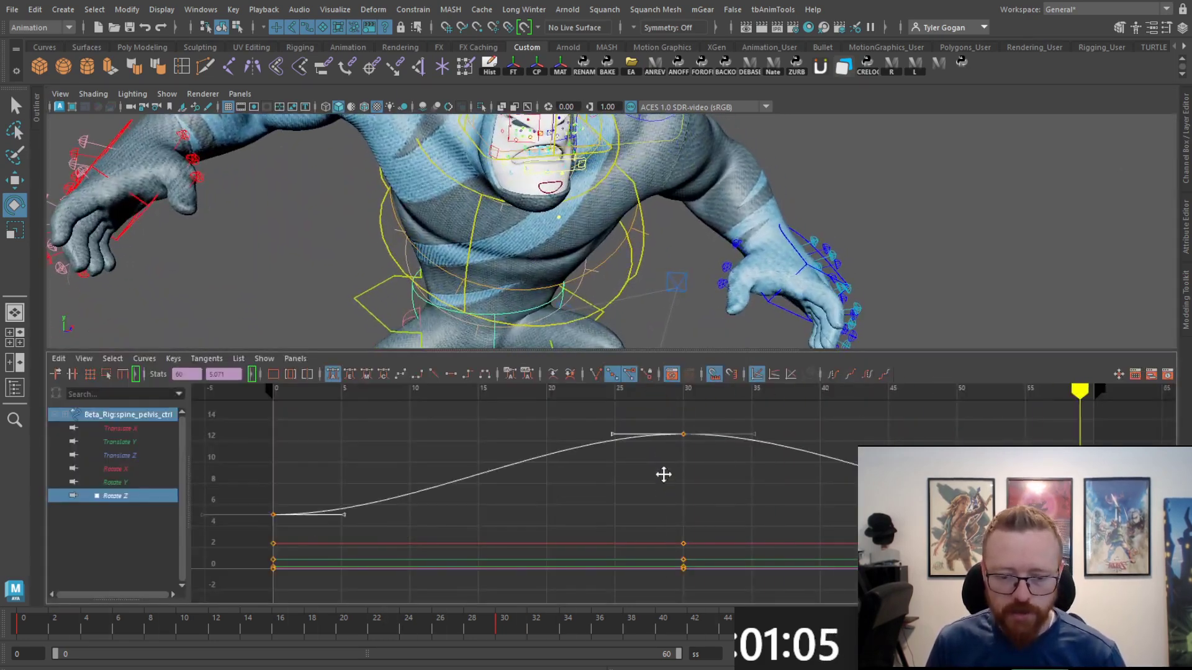
Step: Slope the spine pelvis Rotate Z tangents so the rotation peaks before each key, and scale the keys down for a subtler tilt
key("space")
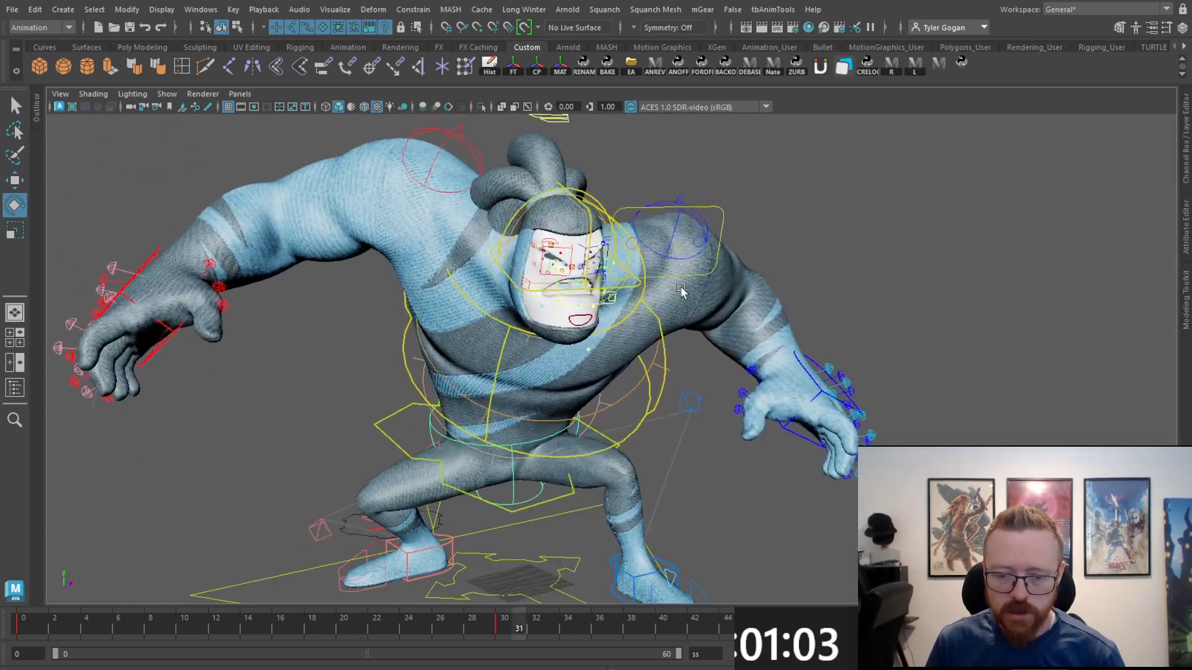
key("space")
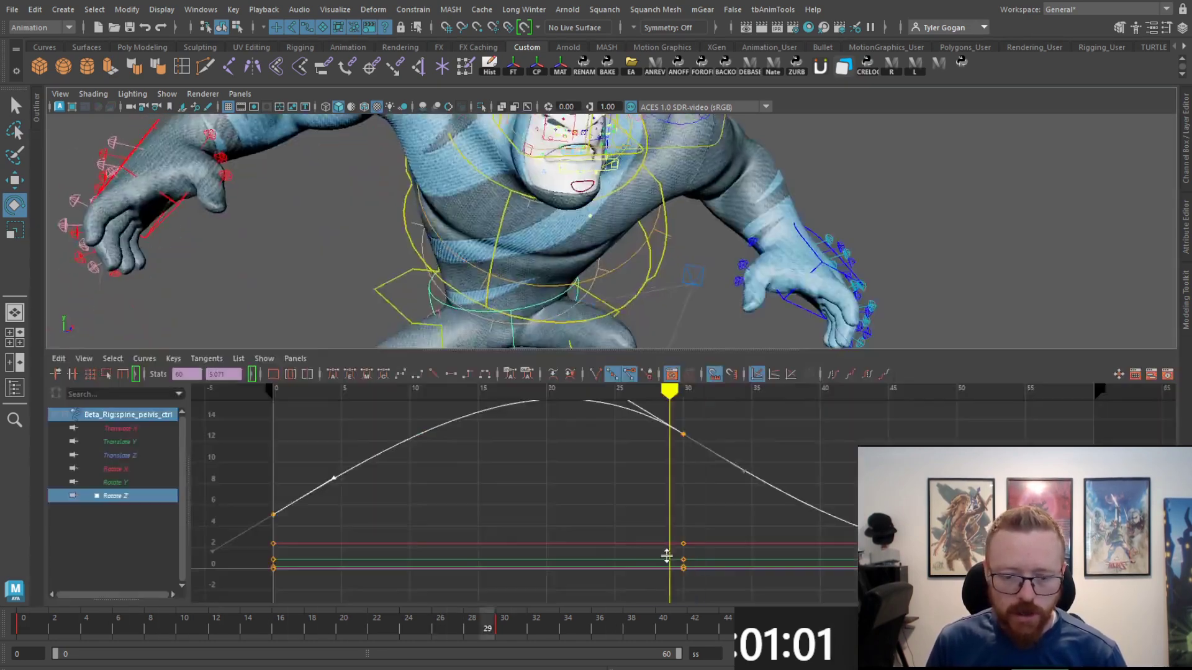
left_click_drag(778, 462, 759, 505)
key("r")
middle_click_drag(820, 479, 817, 495)
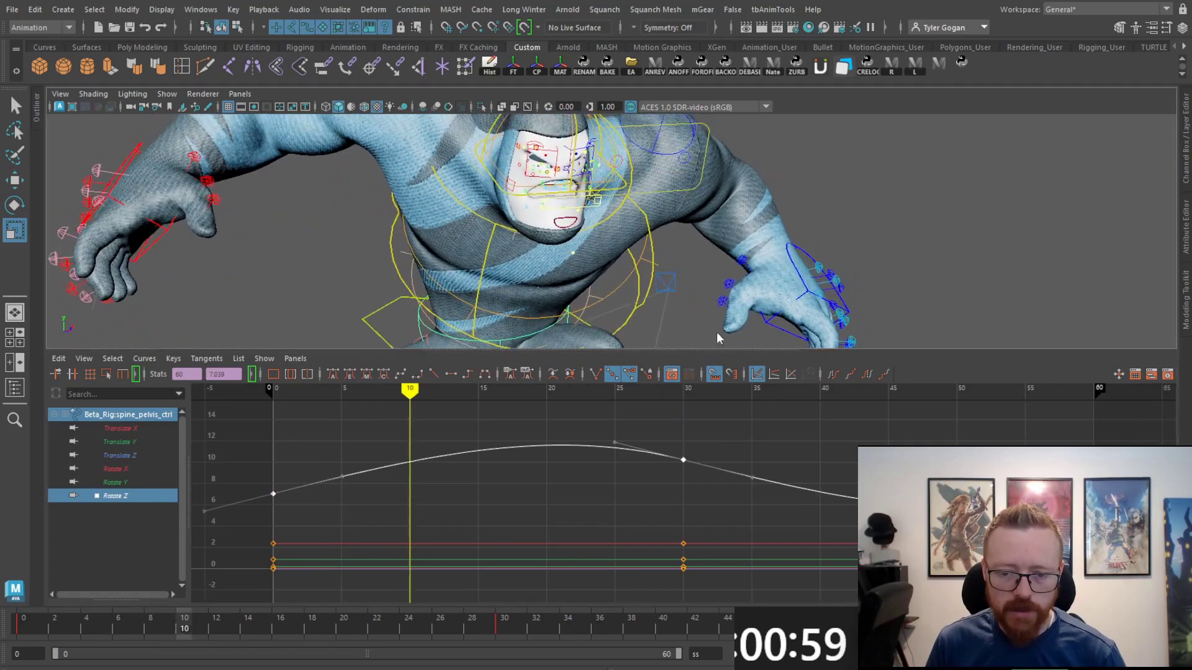
key("space")
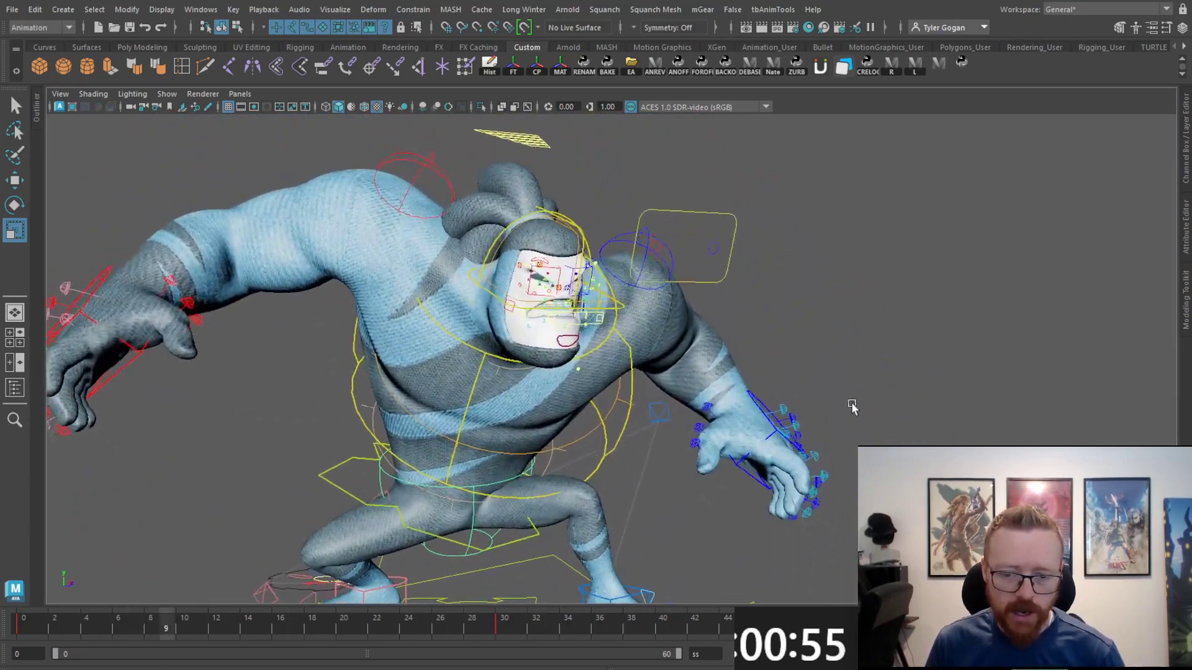
Step: Compare the chest control's poses at frames 0, 15 and 30, and rotate the chest slightly at frame 30
key("w")
left_click(347, 365)
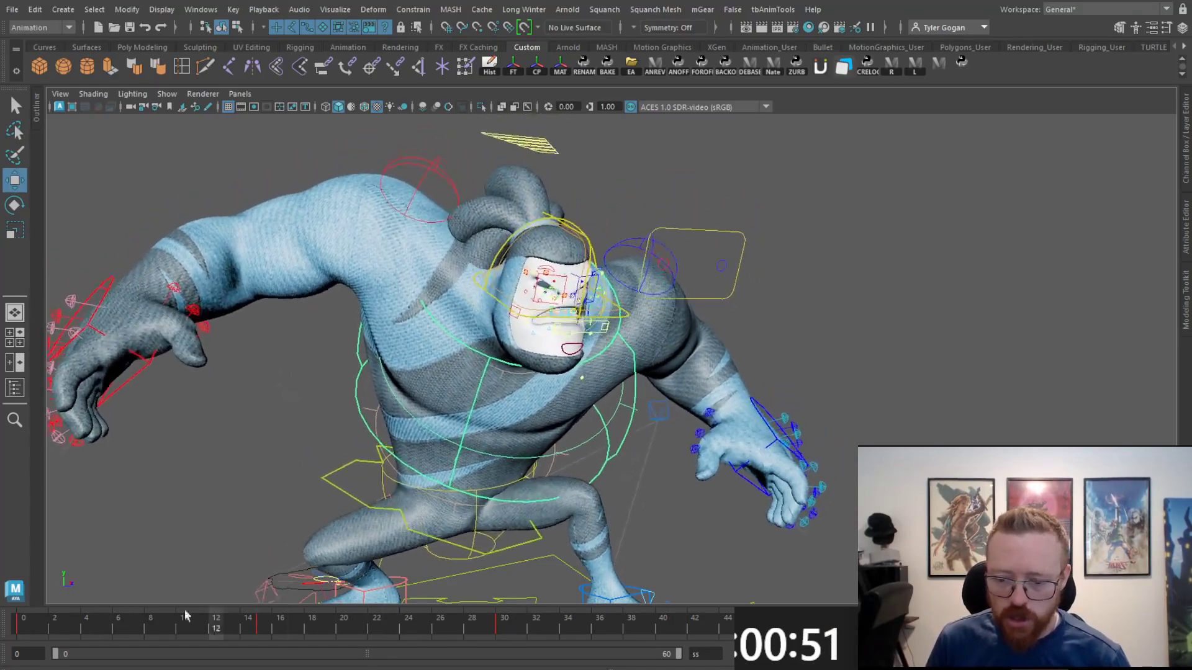
left_click_drag(229, 628, 261, 635)
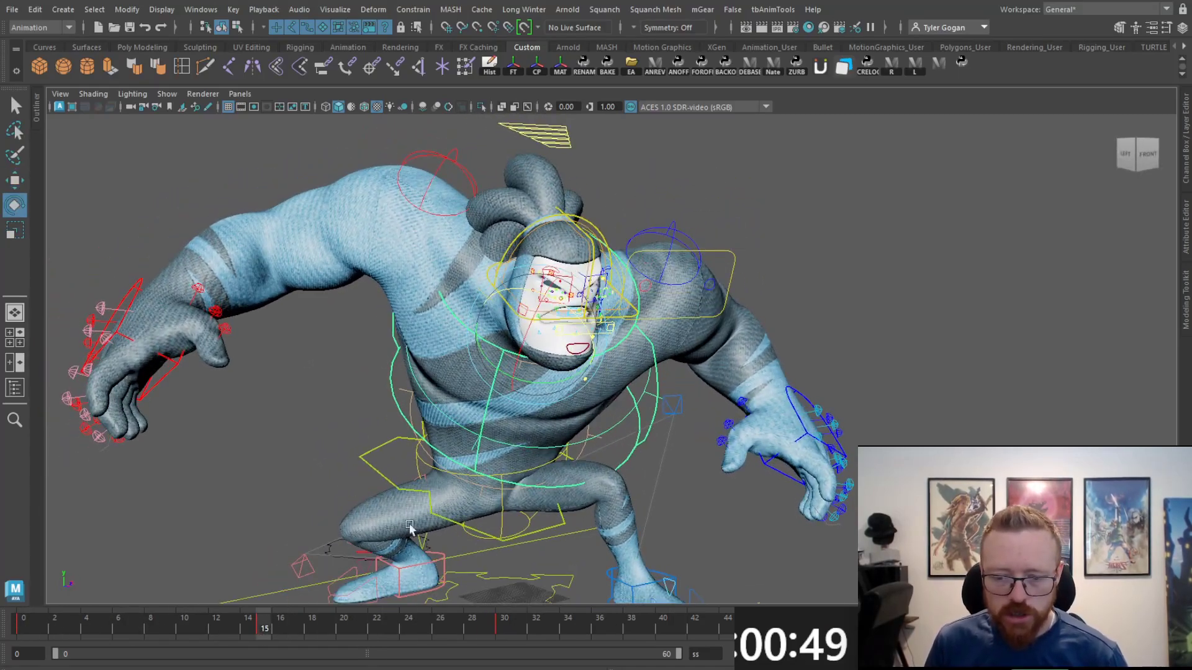
mouse_move(28, 620)
left_mouse_down()
mouse_move(201, 627)
mouse_move(500, 596)
left_mouse_up()
left_click(549, 428)
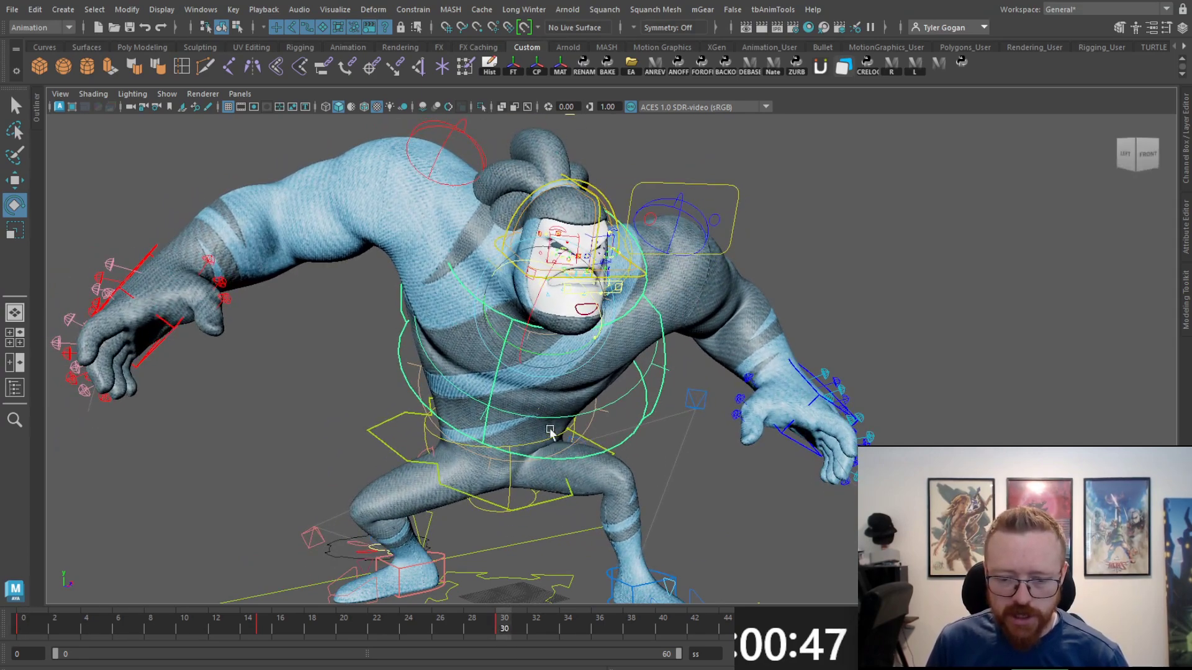
left_click_drag(557, 356, 561, 365)
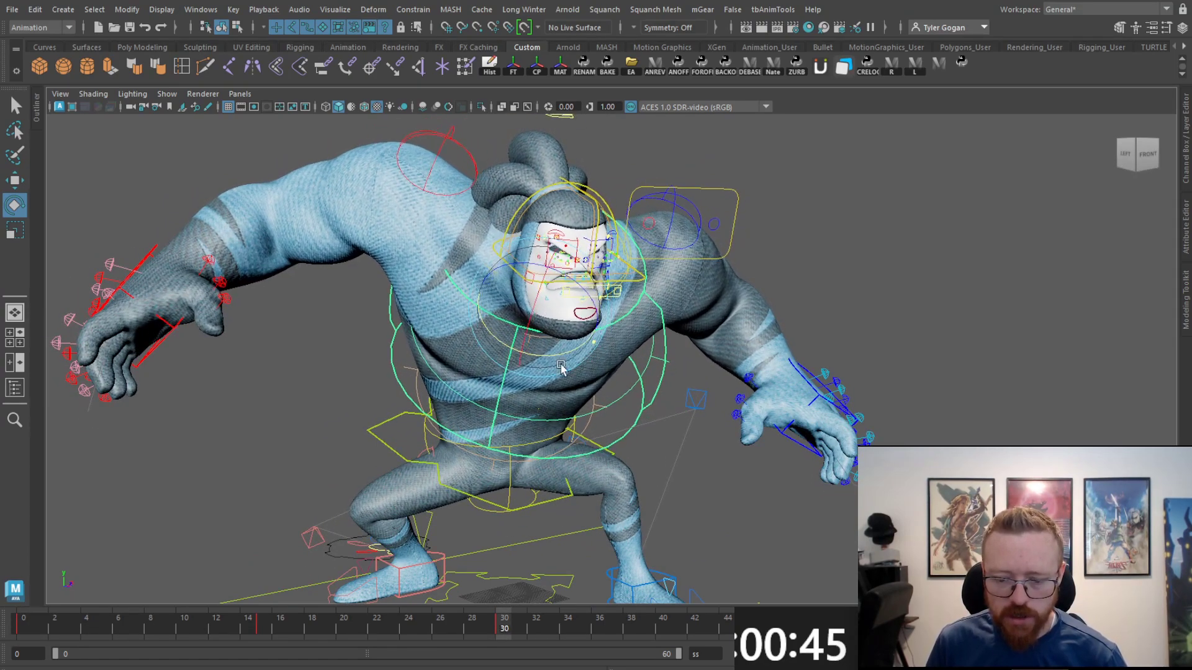
Step: Delete the chest control's in-between keys at frames 15 and 45
left_click(265, 627)
key("Delete")
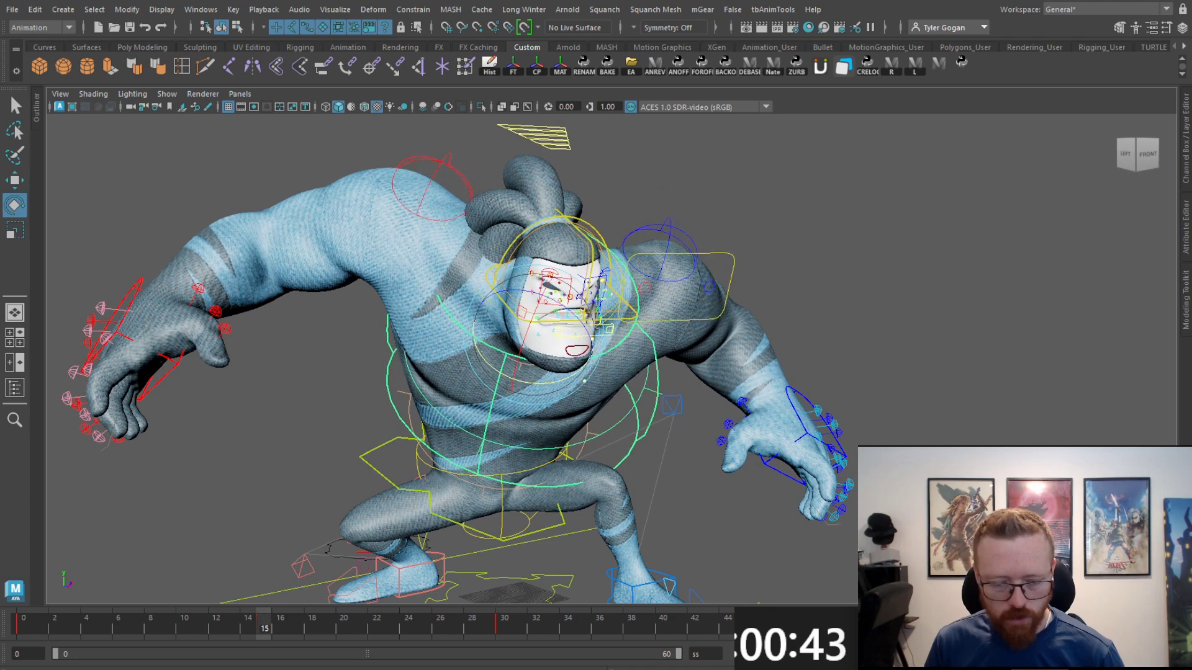
left_click(744, 625)
key("Delete")
Step: Slope the tangents of the chest's Rotate Y keys so the turn peaks before each key, and scale the keys closer together
key("space")
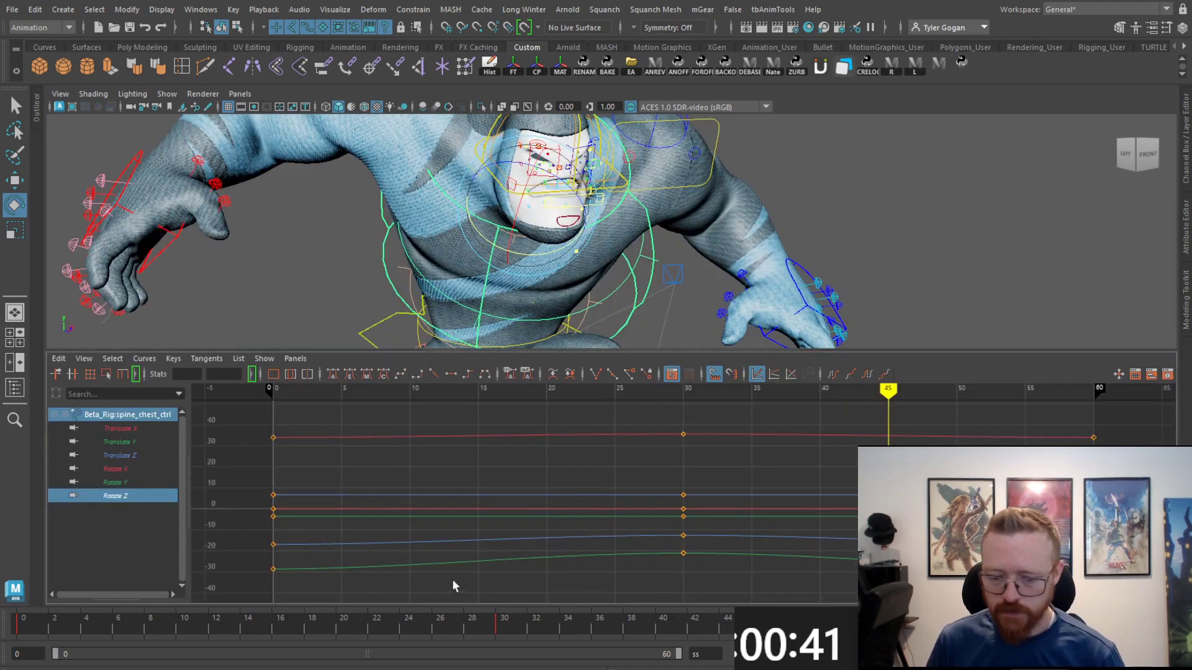
left_click(121, 484)
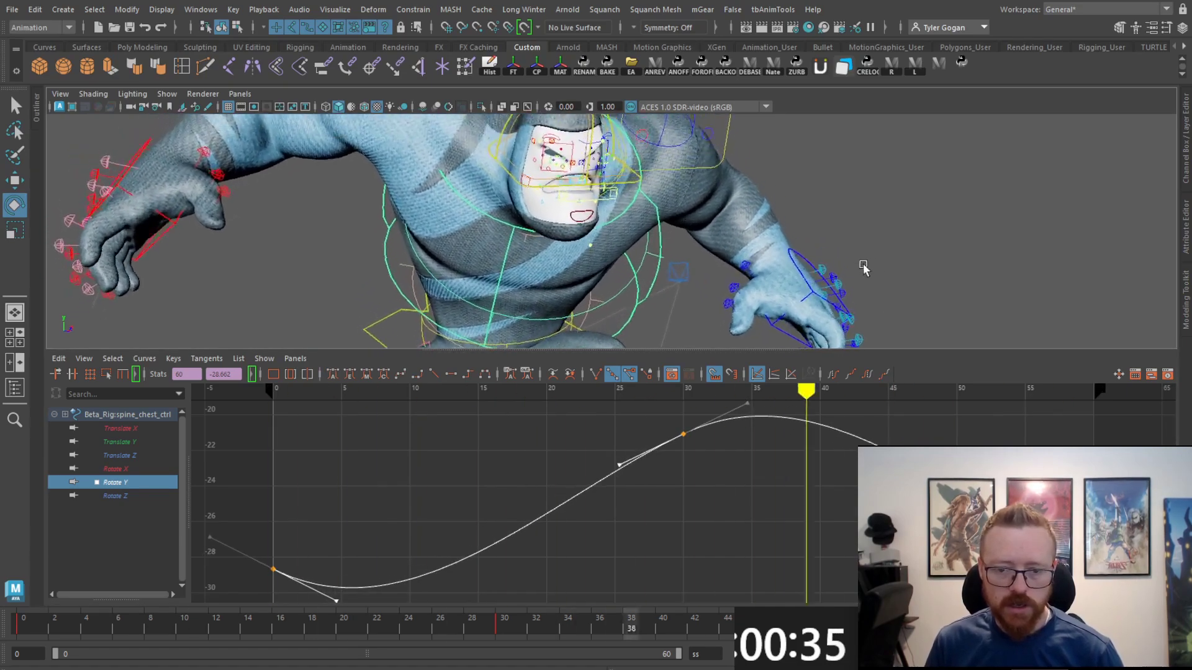
middle_click_drag(696, 460, 678, 422)
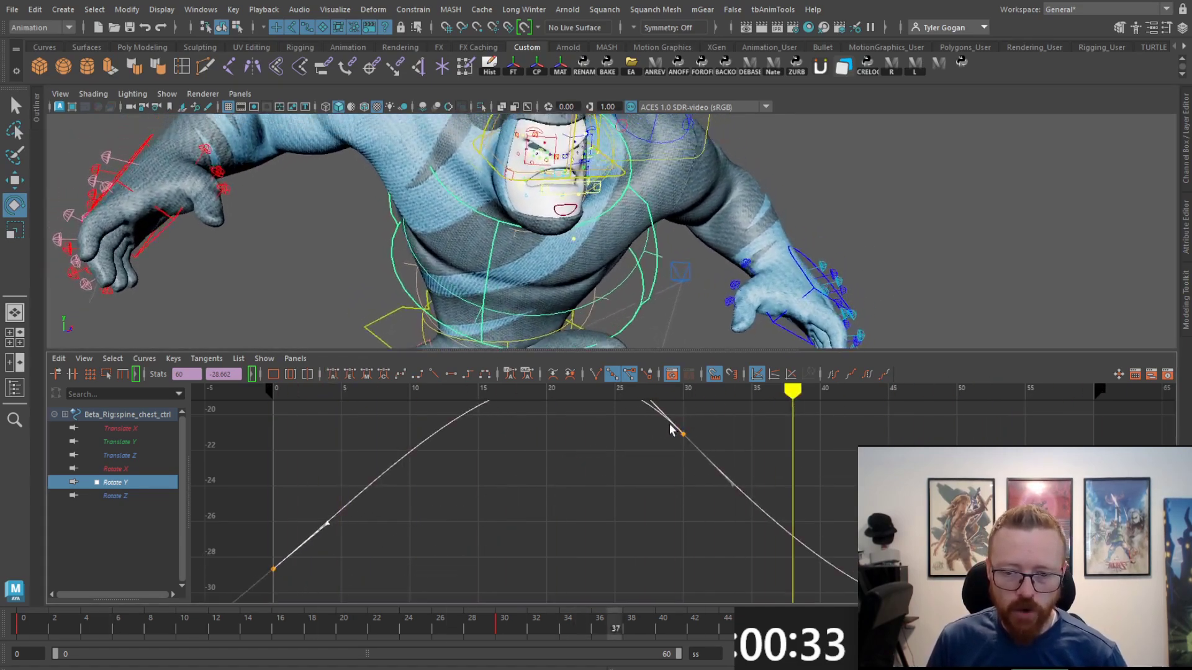
key("r")
mouse_move(831, 497)
middle_mouse_down()
mouse_move(832, 514)
mouse_move(819, 472)
mouse_move(813, 514)
middle_mouse_up()
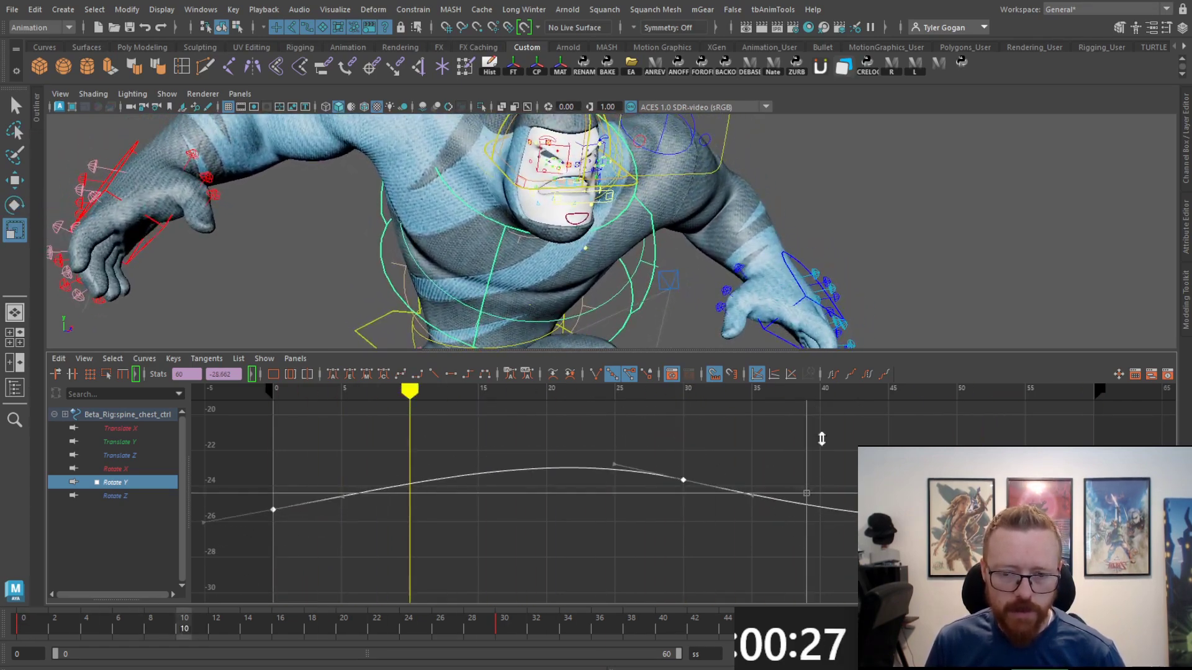
middle_click_drag(821, 439, 822, 429)
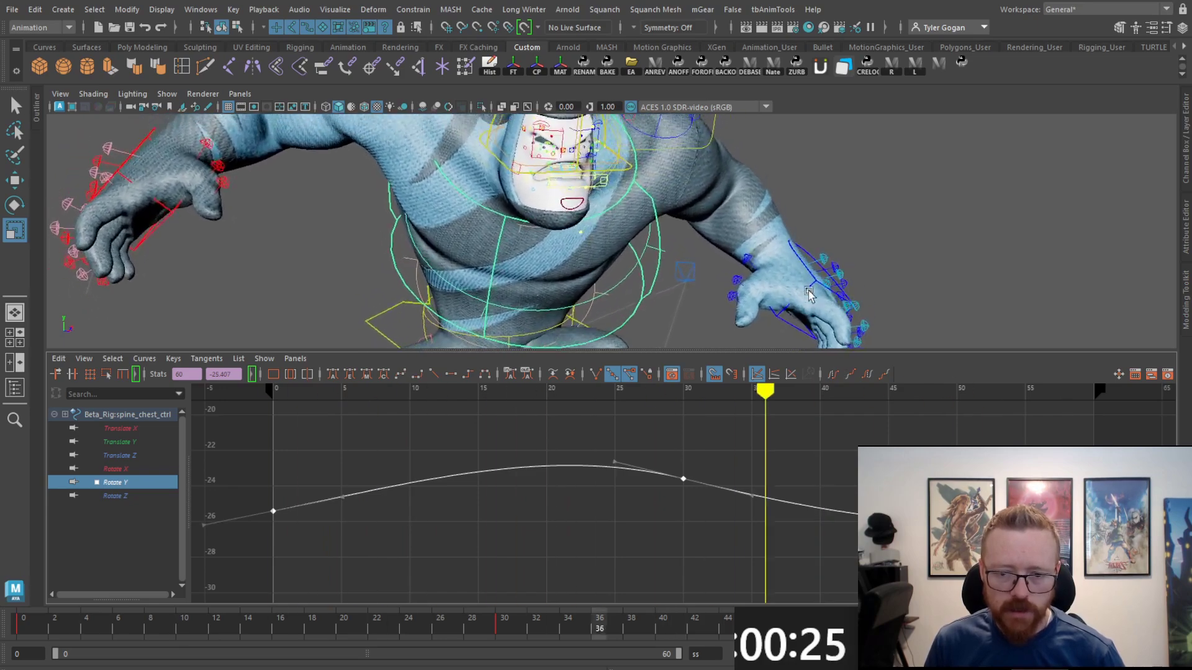
key("space")
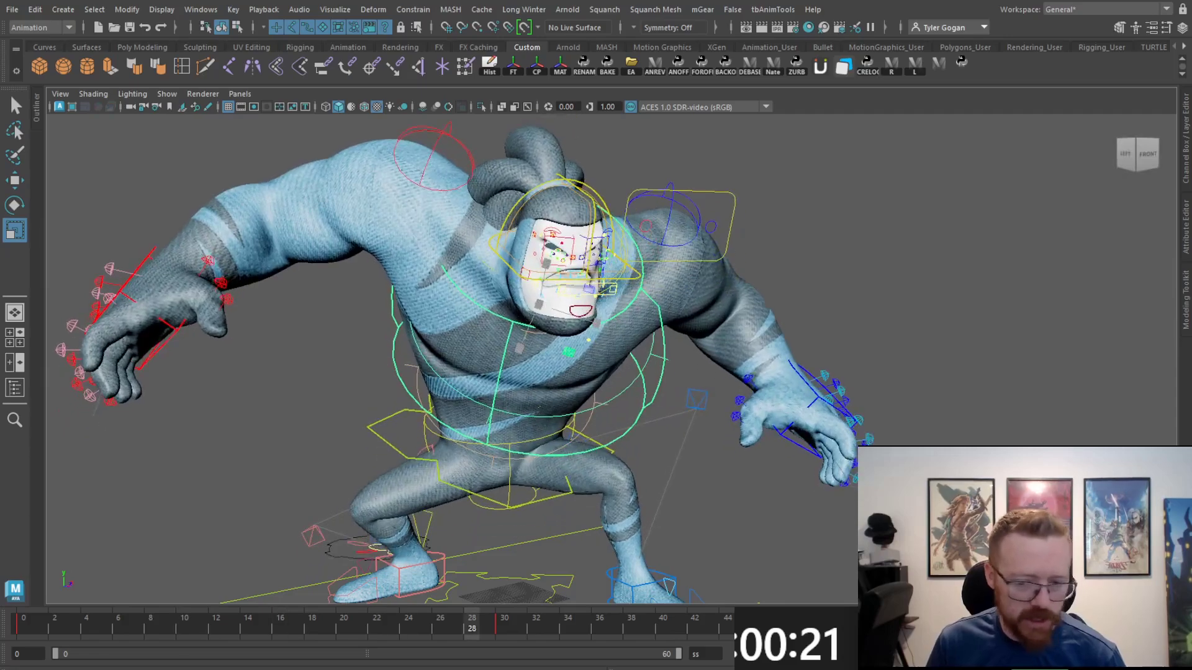
Step: Tilt the chest control slightly at frame 15 and key it there as an in-between pose
key("space")
key("space")
key("space")
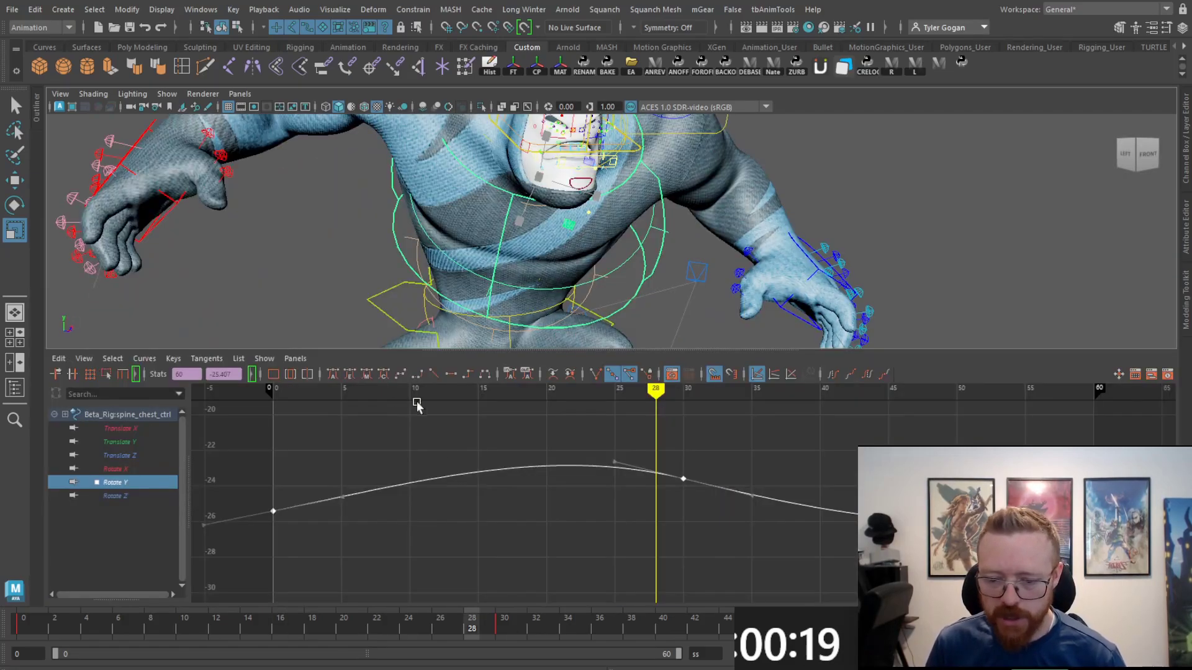
left_click_drag(54, 641, 264, 614)
key("e")
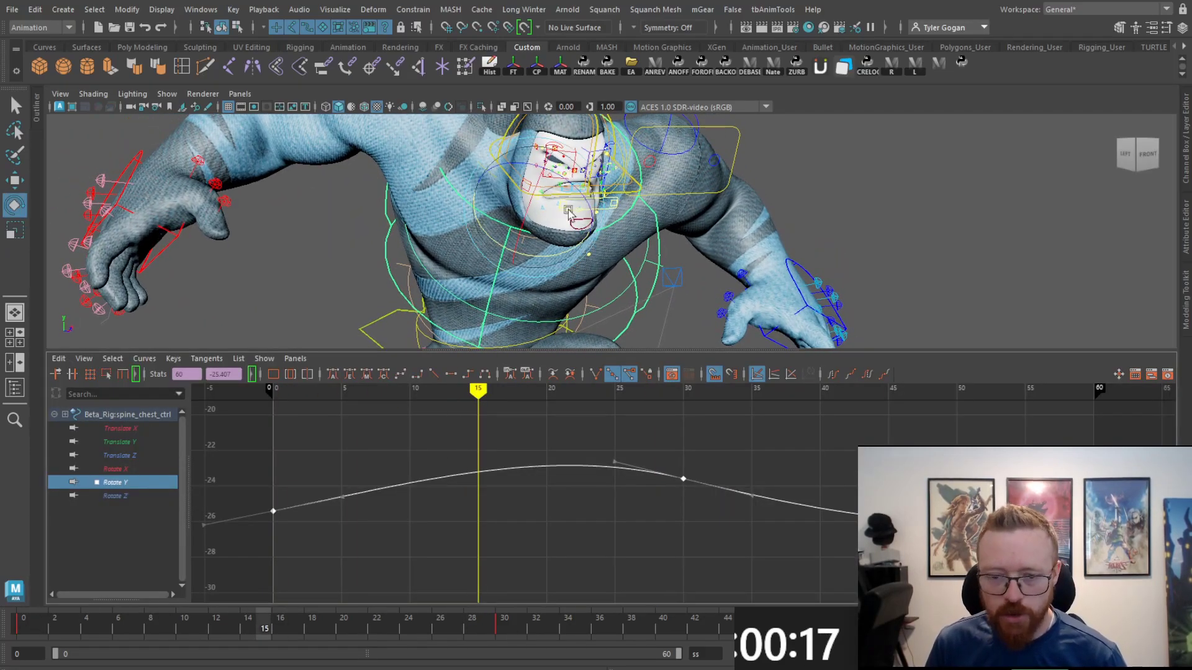
left_click_drag(527, 210, 528, 214)
left_click(755, 622)
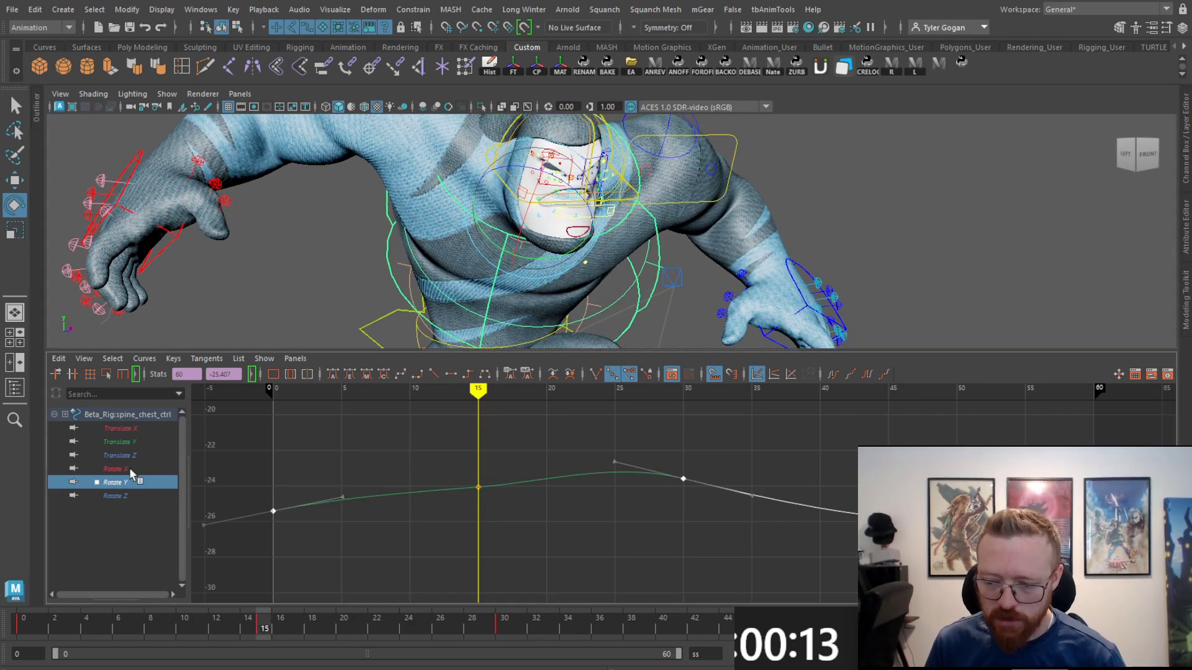
Step: Reshape the chest's Rotate X curve by lowering the frame 15 key and raising the frame 0 key, and check frame 45
left_click(118, 469)
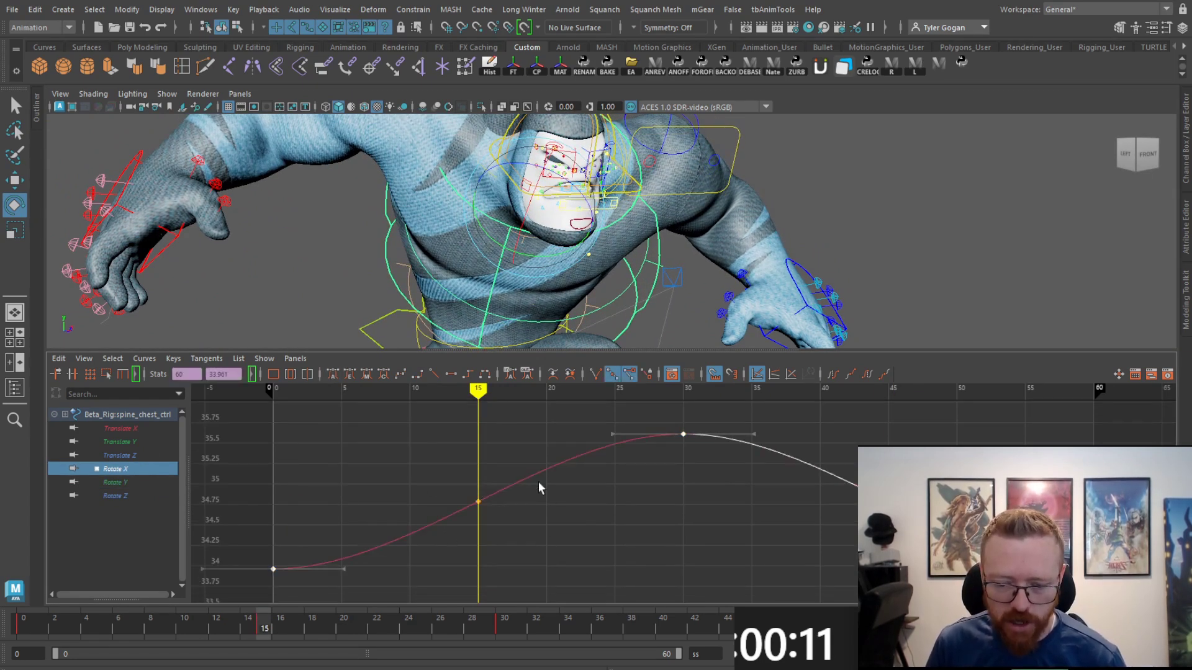
left_click(688, 626)
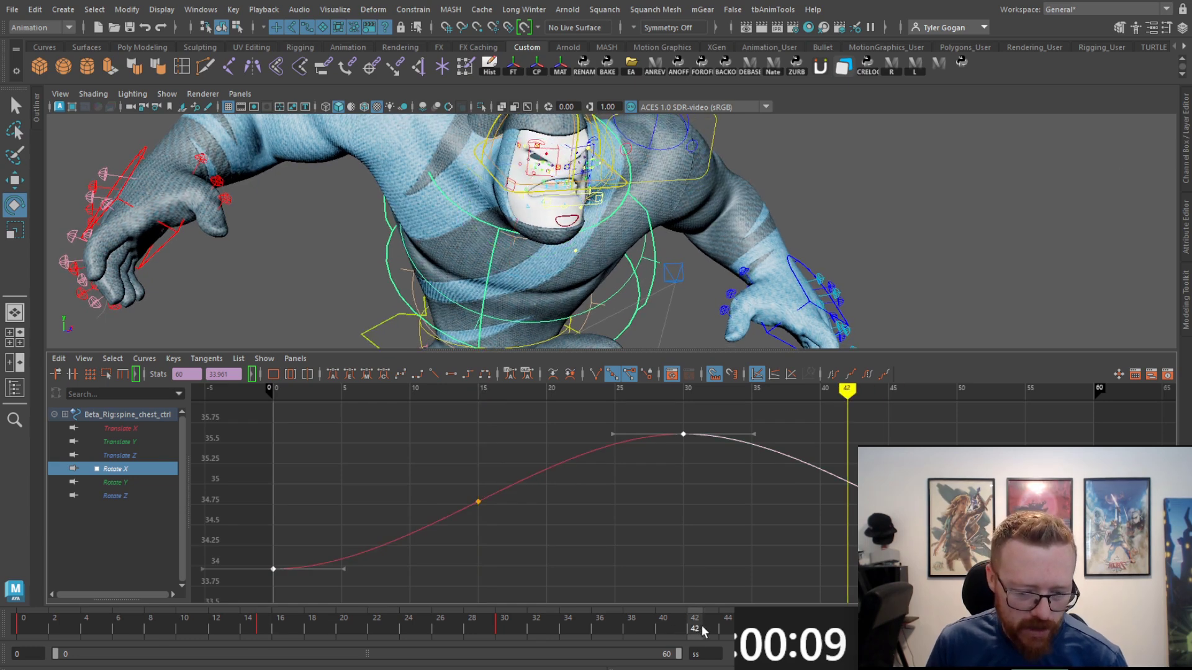
mouse_move(702, 627)
left_mouse_down()
mouse_move(668, 628)
mouse_move(758, 628)
mouse_move(742, 628)
left_mouse_up()
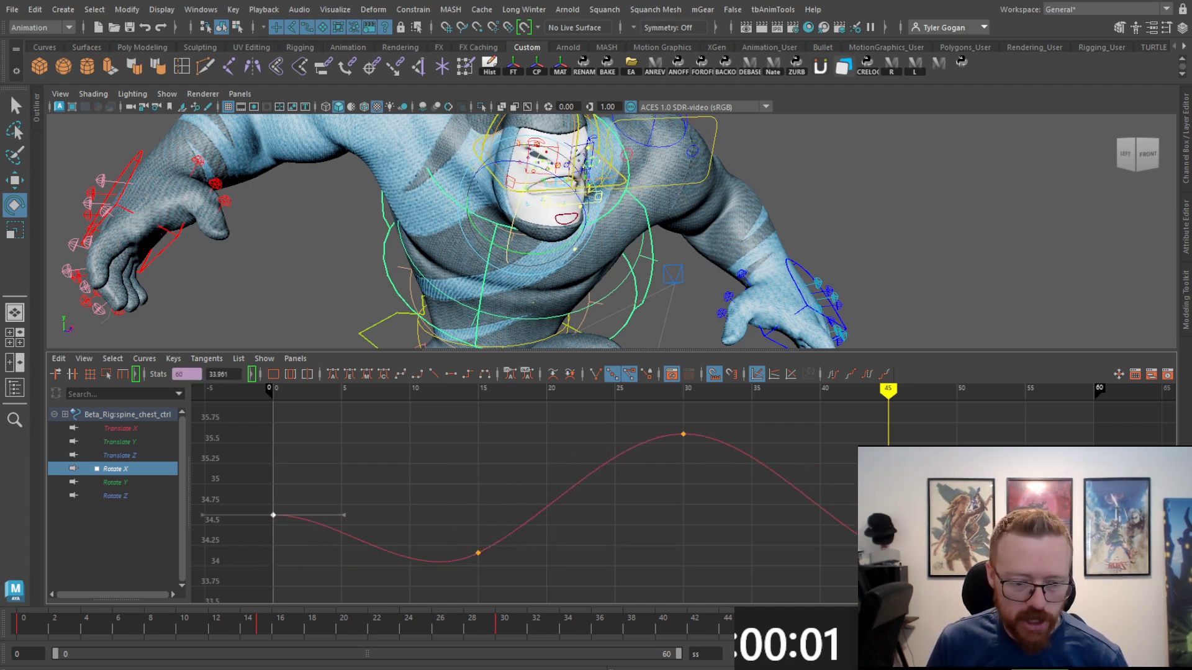
Step: Play the idle loop in the full-size viewport with the rig controls hidden to review the final motion
key("space")
key("alt+v")
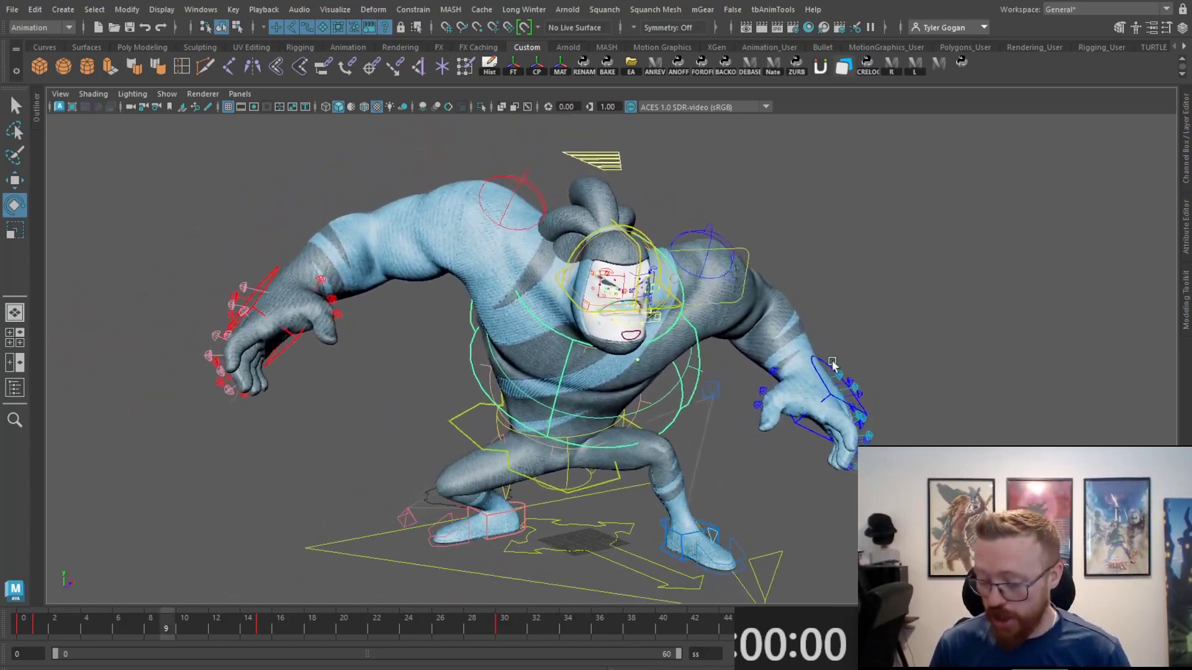
key("alt+1")
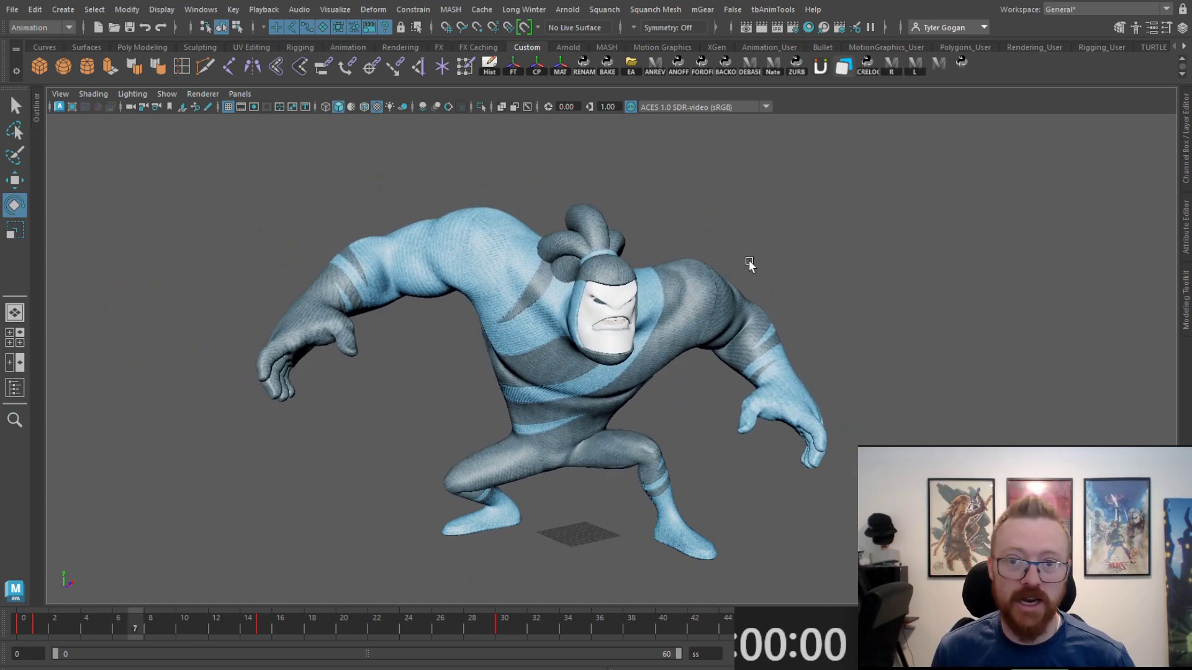